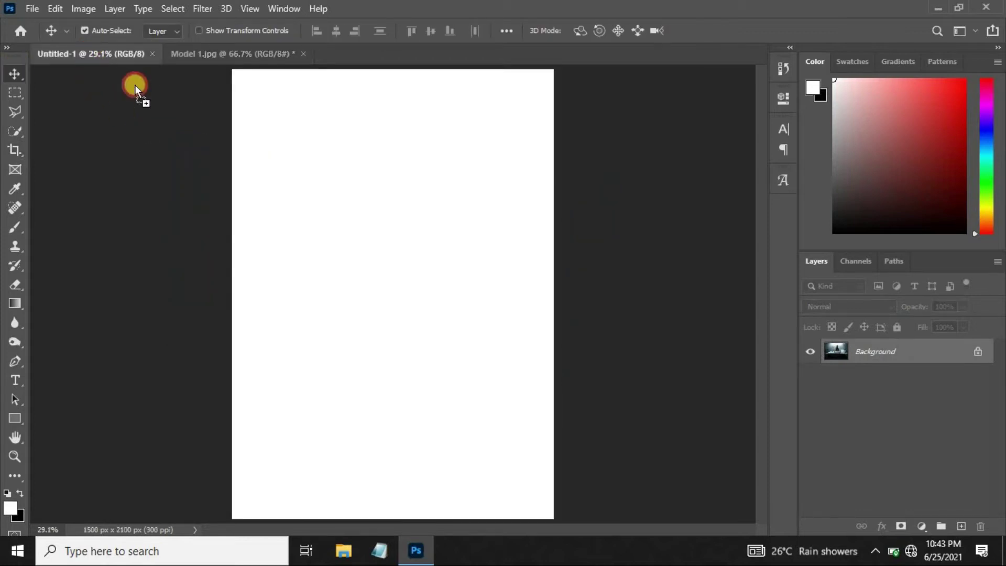
Copy the Model 1 photo into the Untitled-1 canvas, scale it to about 178%, and align it with the canvas's bottom edge
left_click_drag(302, 287, 395, 342)
key("ctrl+t")
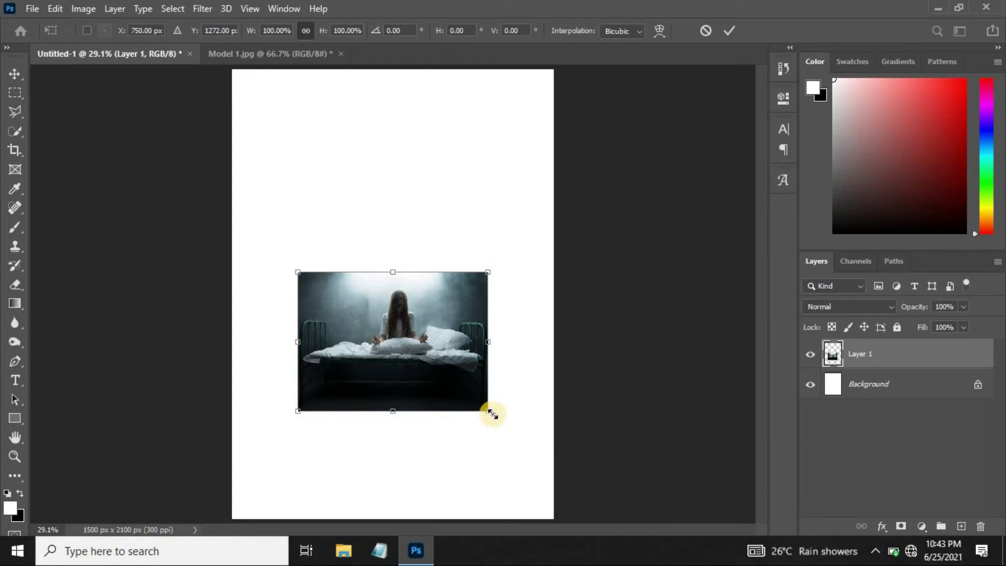
left_click_drag(490, 412, 577, 448)
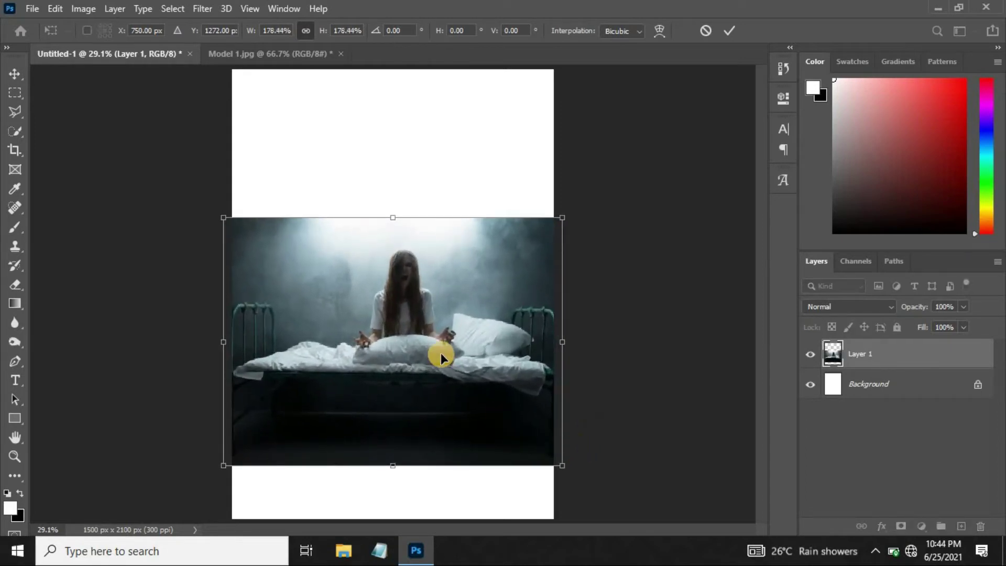
left_click_drag(442, 363, 443, 407)
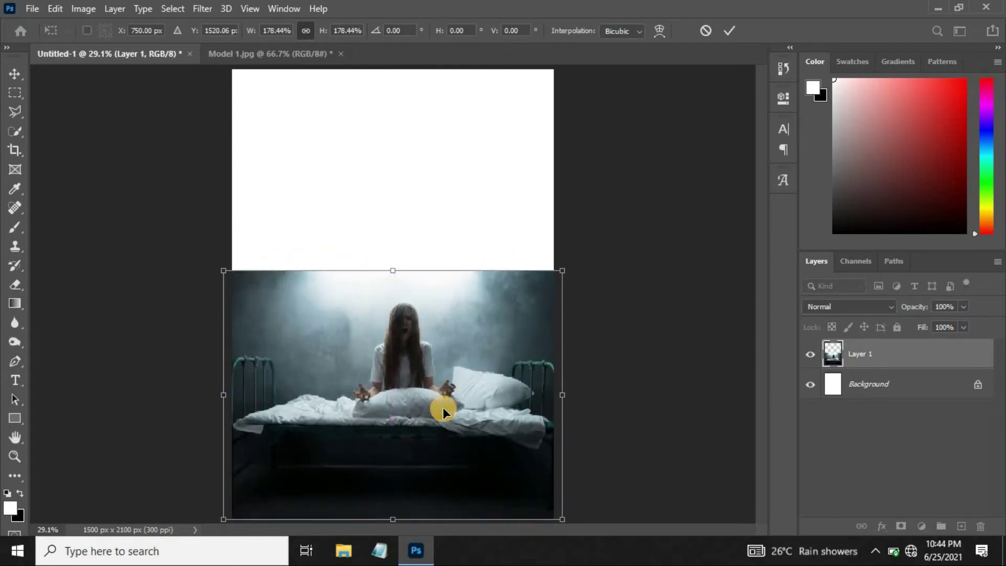
key("Return")
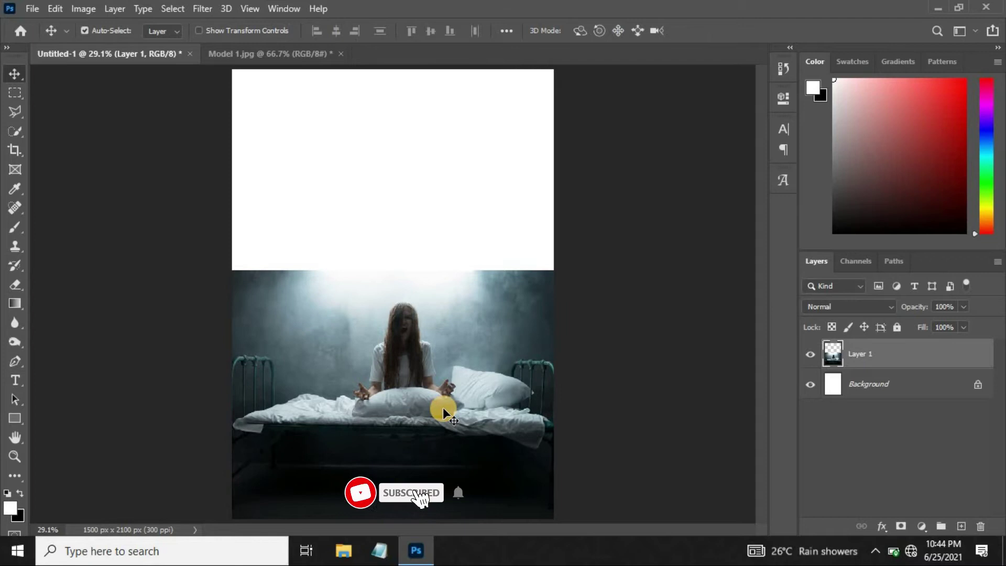
Open the Model 2 image from the youtube folder
left_click(34, 9)
left_click(54, 36)
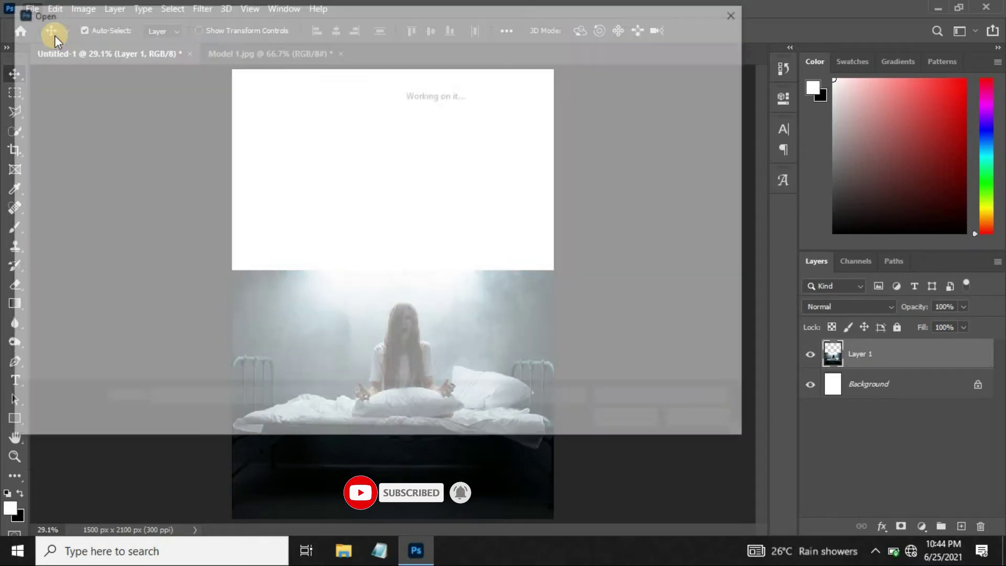
left_click(272, 133)
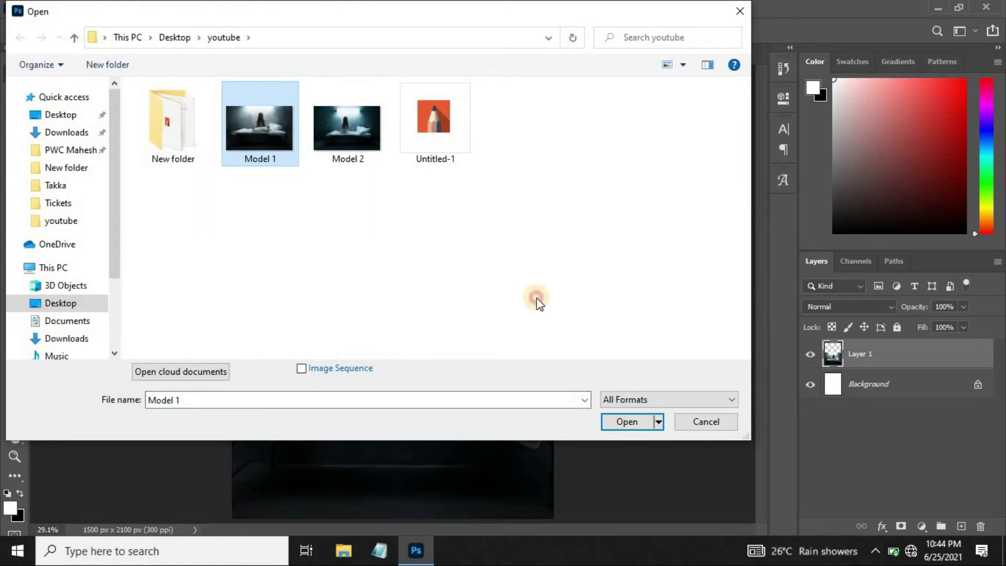
left_click(537, 301)
left_click(326, 143)
left_click(629, 420)
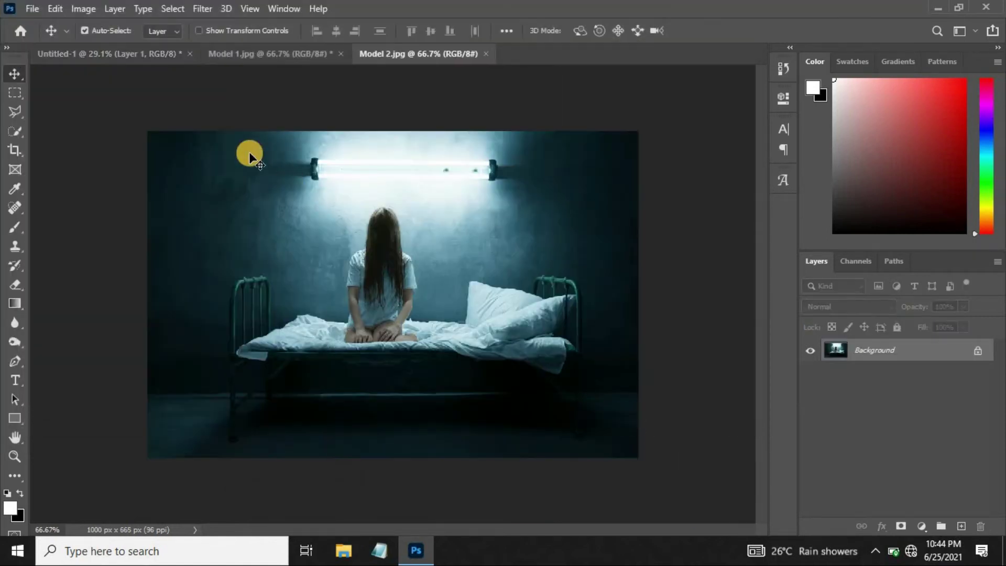
Crop the Model 2 photo inward on both sides and at its top edge to trim the surrounding wall and lamp
left_click(18, 155)
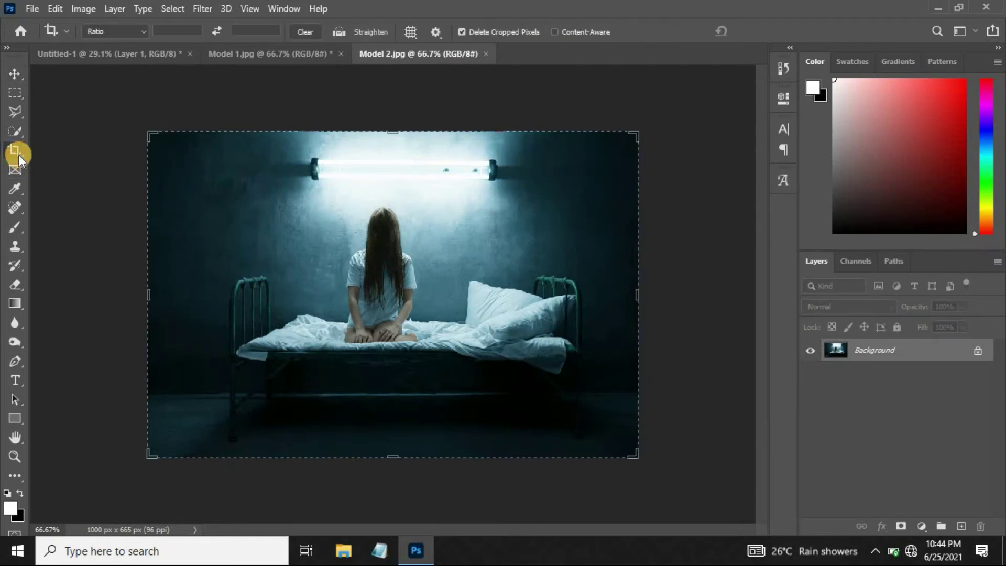
left_click_drag(149, 284, 188, 295)
left_click_drag(598, 294, 566, 294)
mouse_move(395, 145)
left_mouse_down()
mouse_move(398, 177)
mouse_move(395, 160)
left_mouse_up()
key("Return")
Copy the cropped Model 2 photo into the upper part of the Untitled-1 canvas and flip it vertically
left_click(16, 72)
left_click_drag(304, 173, 395, 184)
key("ctrl+t")
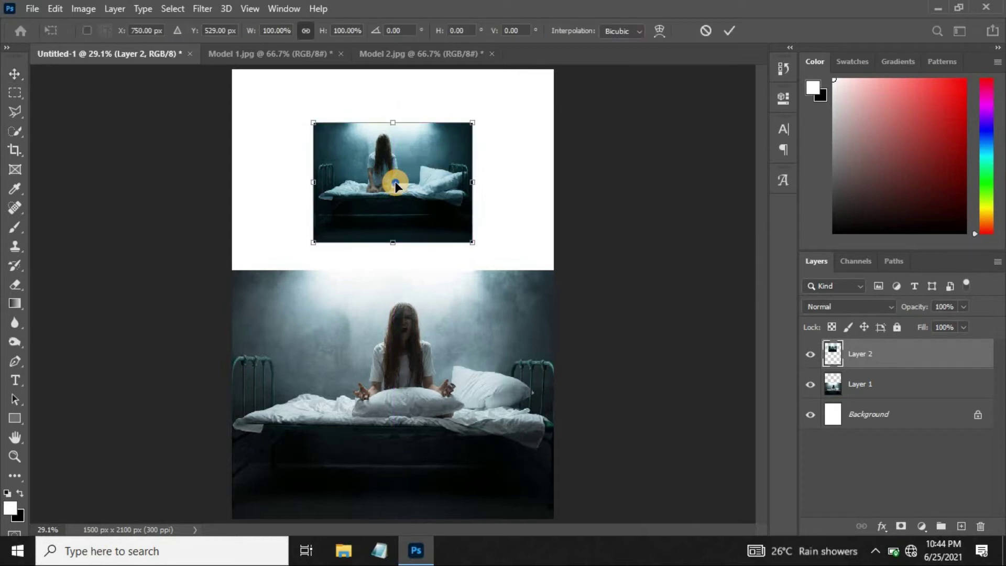
right_click(395, 185)
left_click(505, 441)
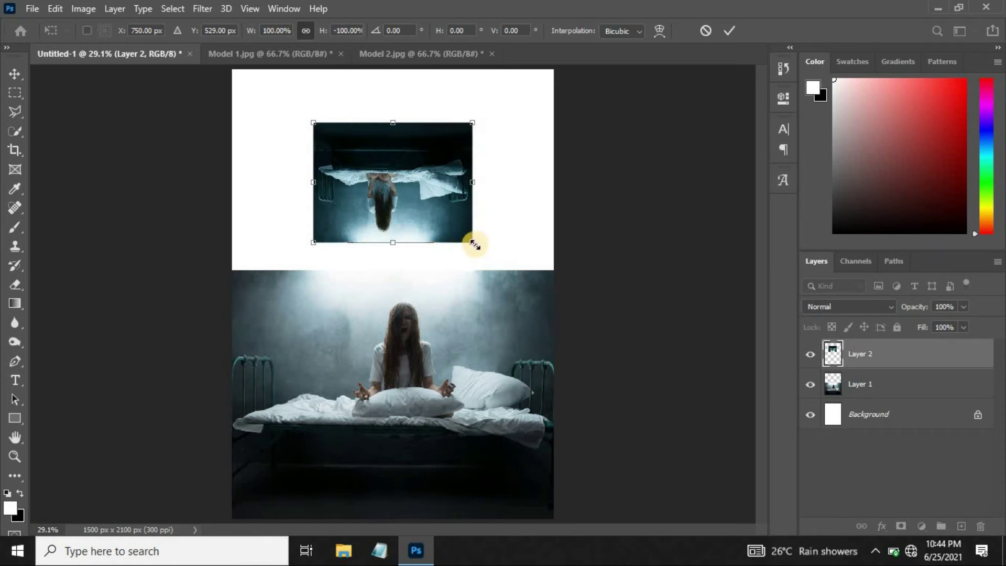
Scale the upside-down photo to about 210% so it spans the canvas width, and flip it horizontally
left_click_drag(475, 245, 581, 284)
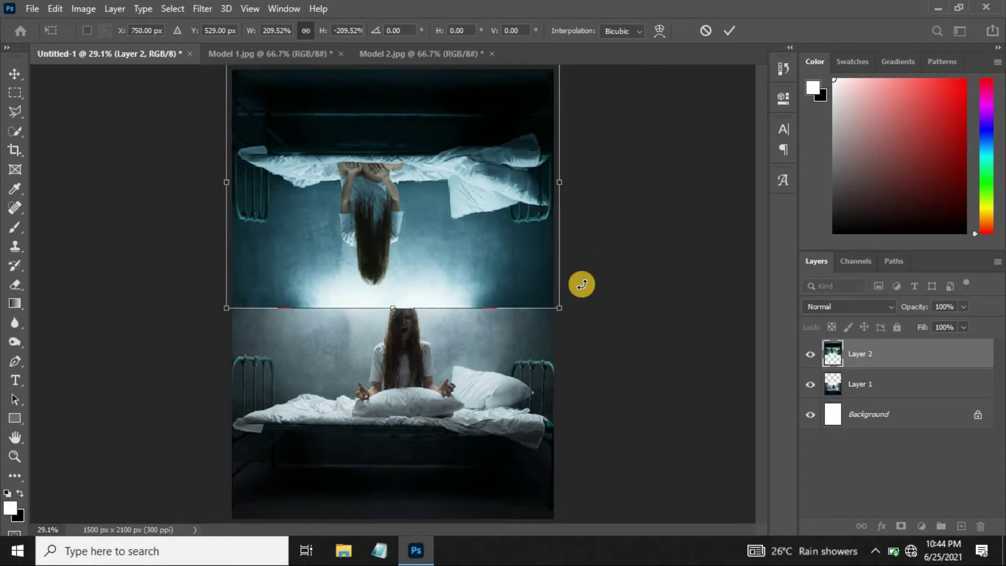
right_click(451, 212)
left_click(548, 465)
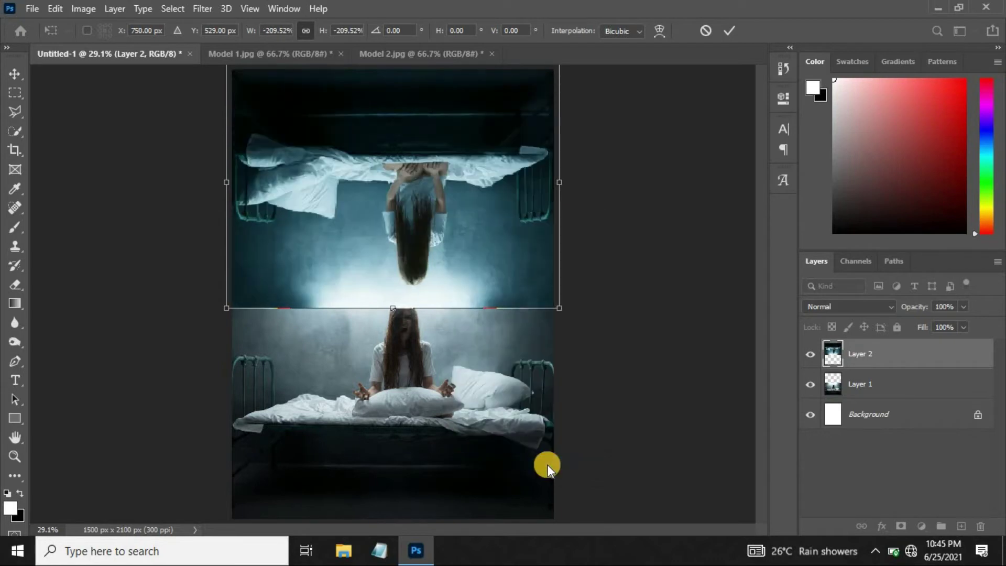
Nudge the flipped photo slightly left to line up the two women, and apply the transform
key("Left")
key("Left")
key("Left")
key("Left")
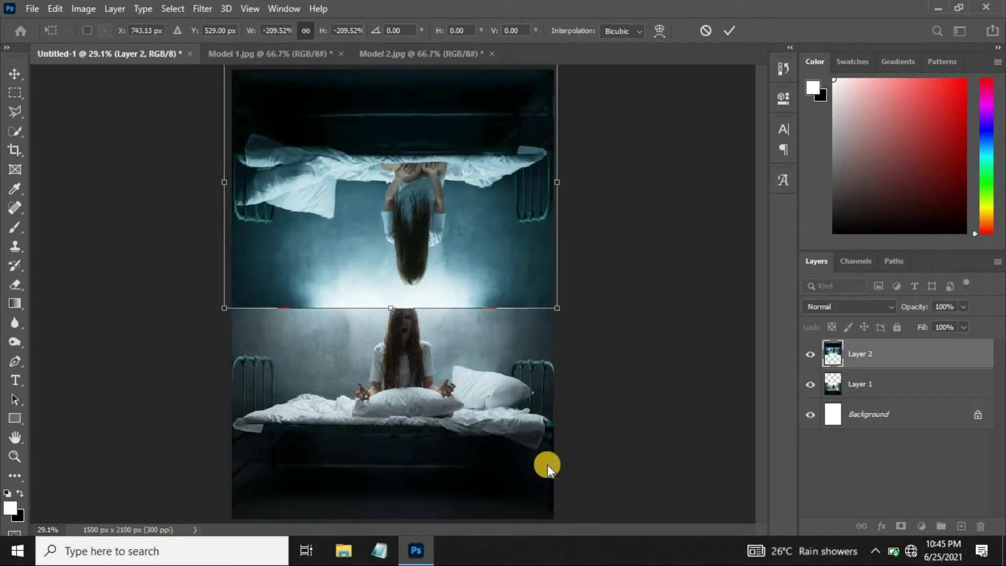
key("Right")
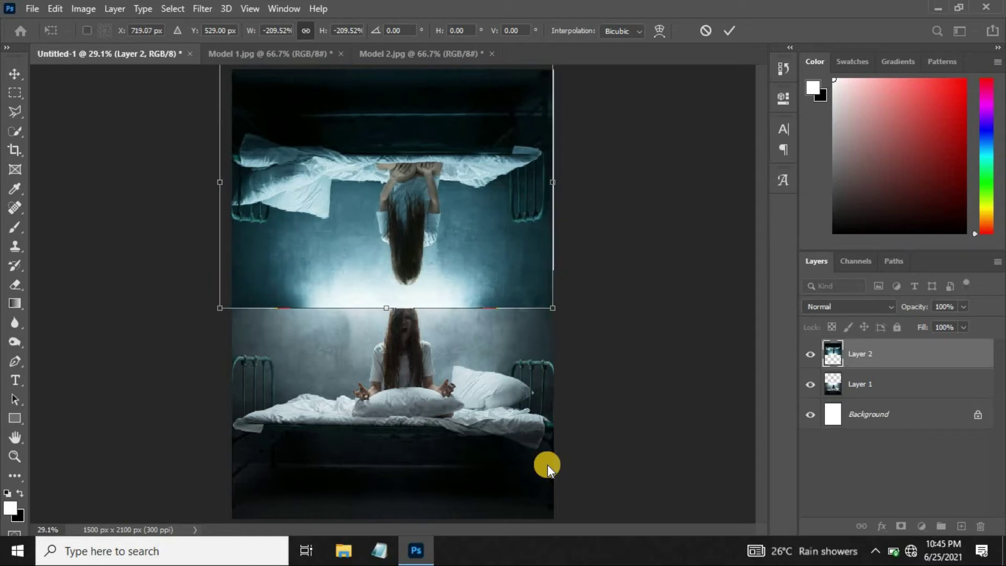
key("Right")
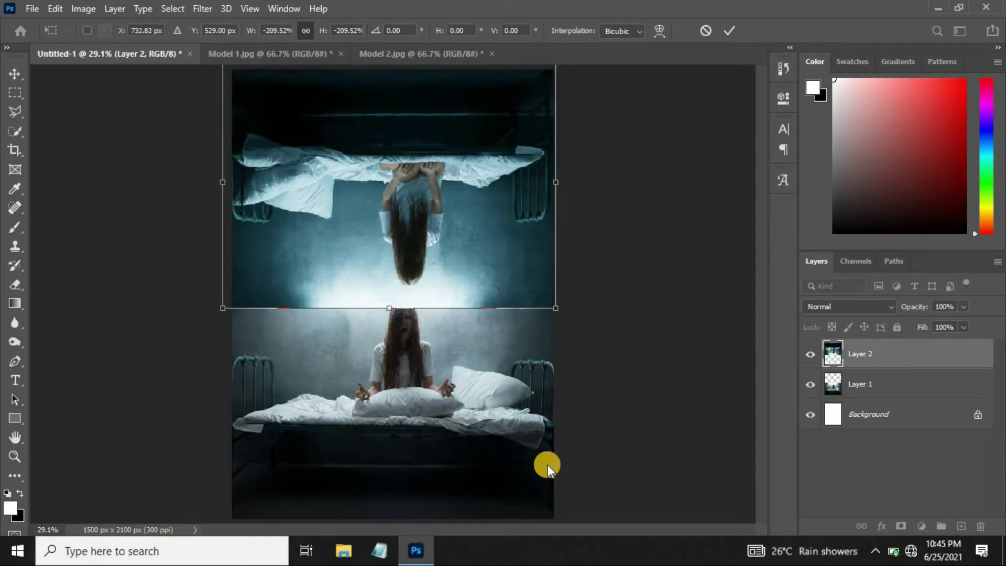
key("Return")
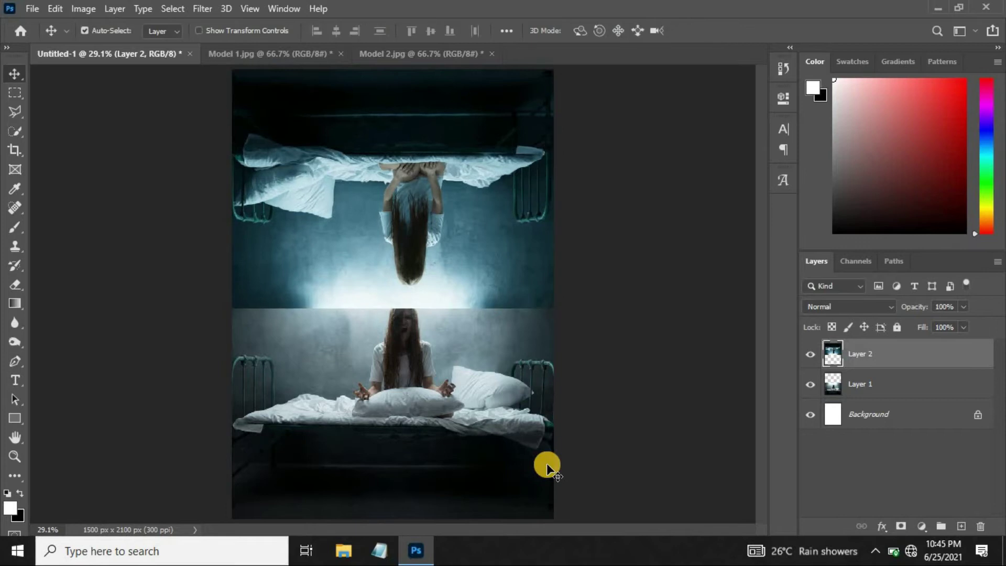
Add a layer mask to Layer 2 and blend its lower edge into the photo below with a short vertical black-to-white linear gradient
left_click(901, 525)
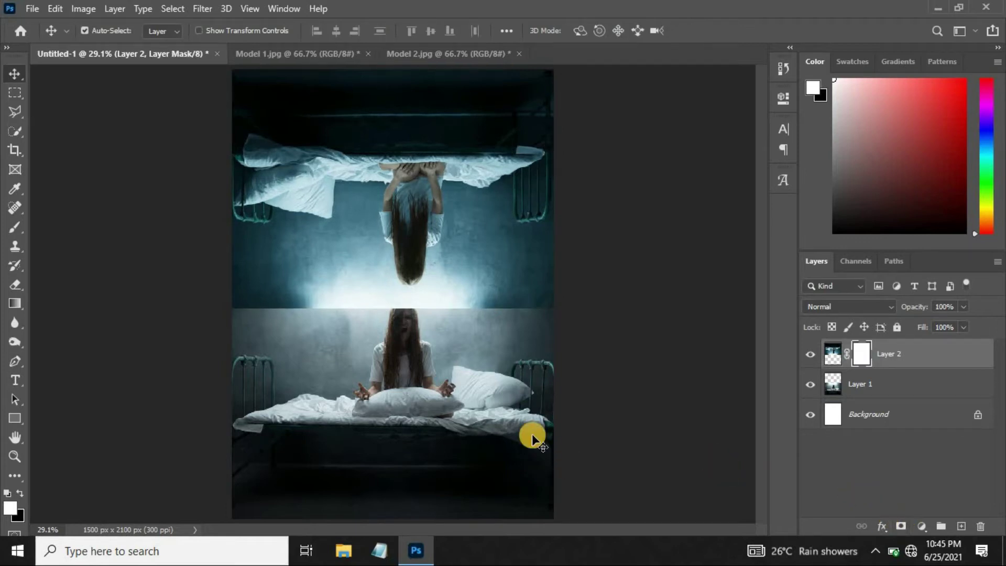
left_click(18, 304)
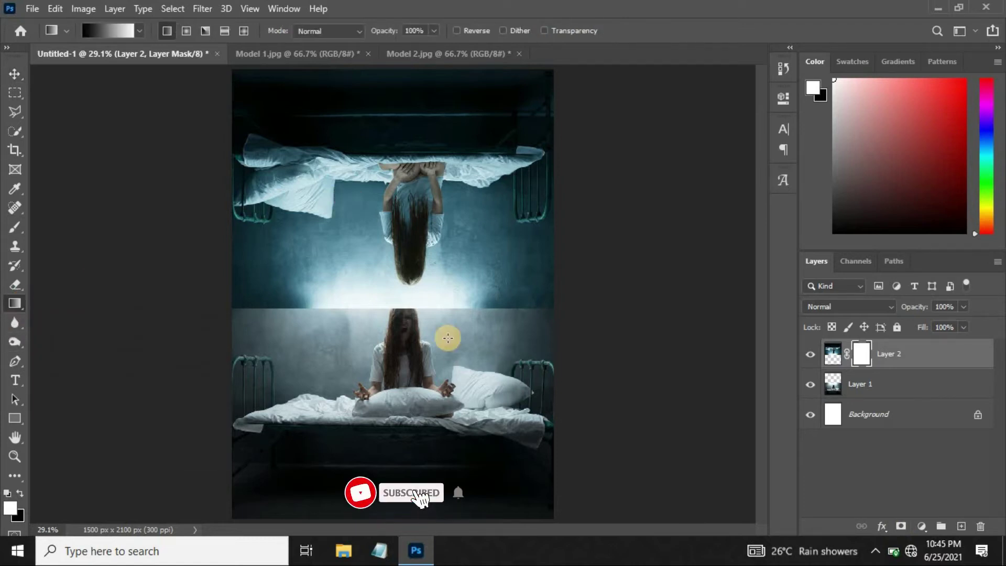
key("ctrl+plus")
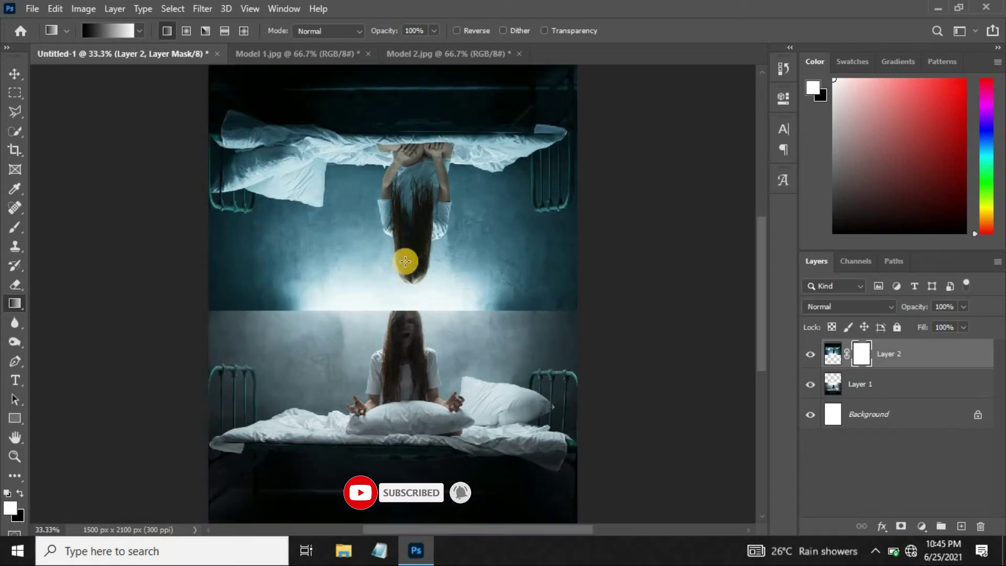
left_click_drag(407, 311, 406, 282)
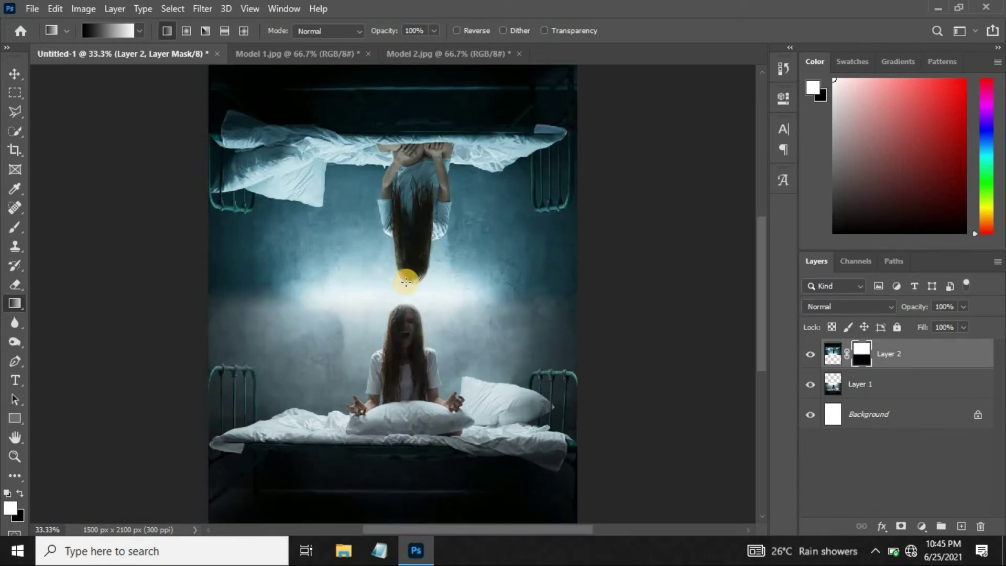
left_click(15, 73)
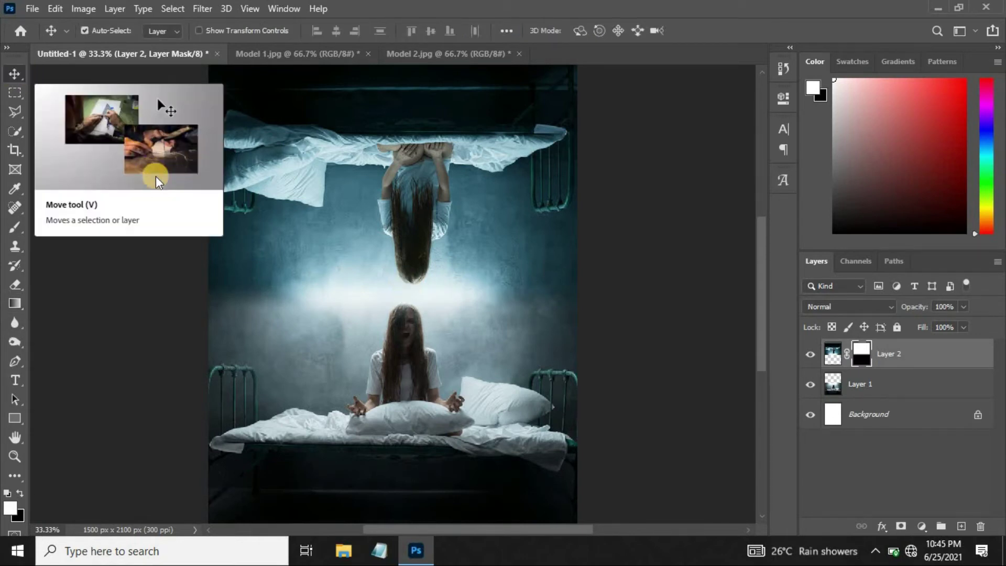
Scale Layer 1 down to about 98.8% with Free Transform and apply it
scroll(365, 338, "down", 1)
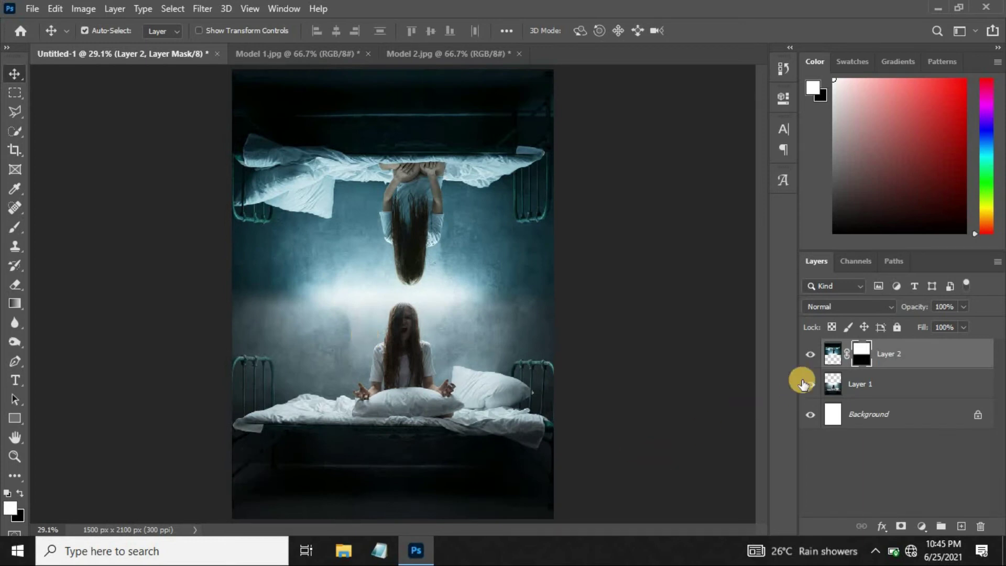
left_click(828, 384)
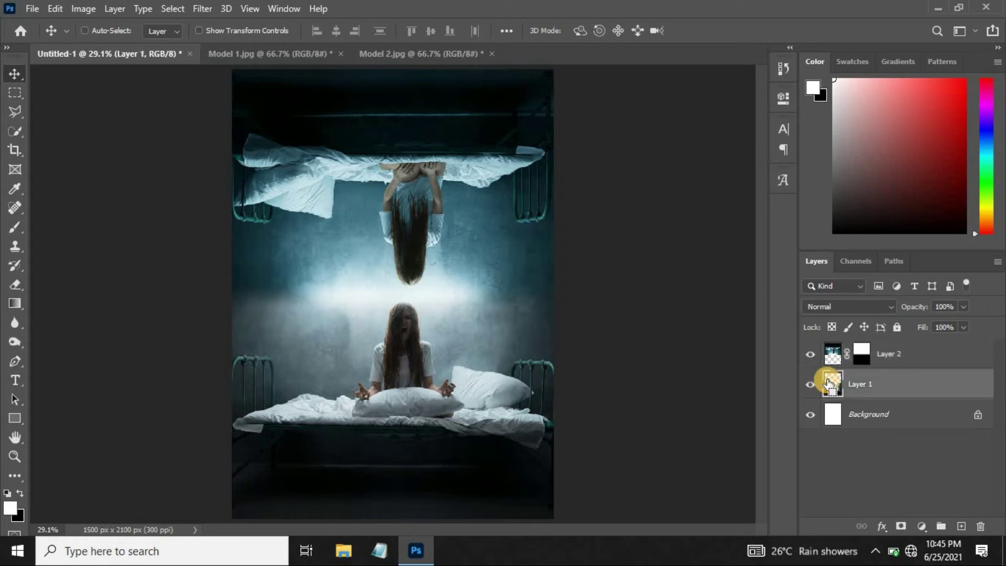
key("ctrl+t")
key("ctrl+minus")
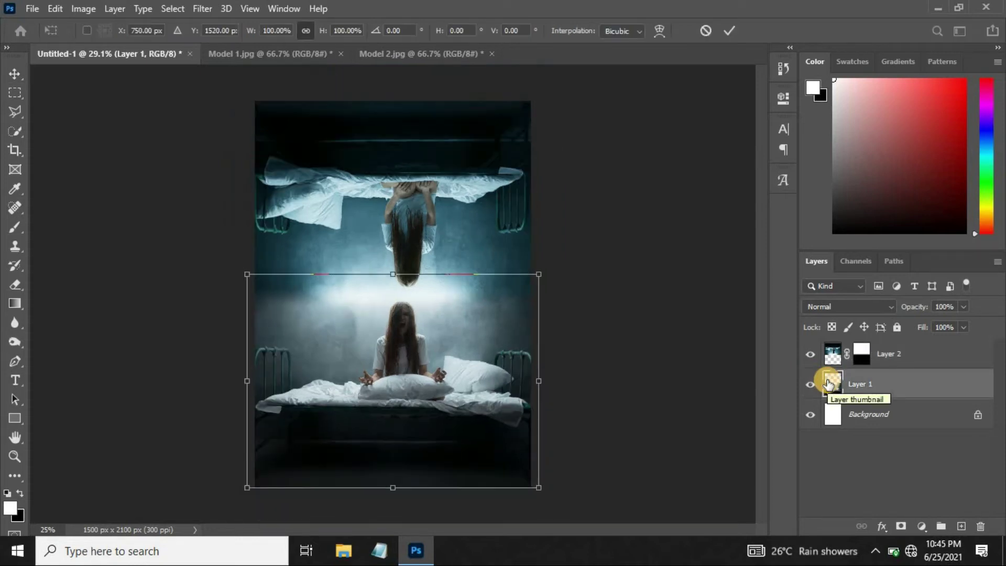
key("ctrl+plus")
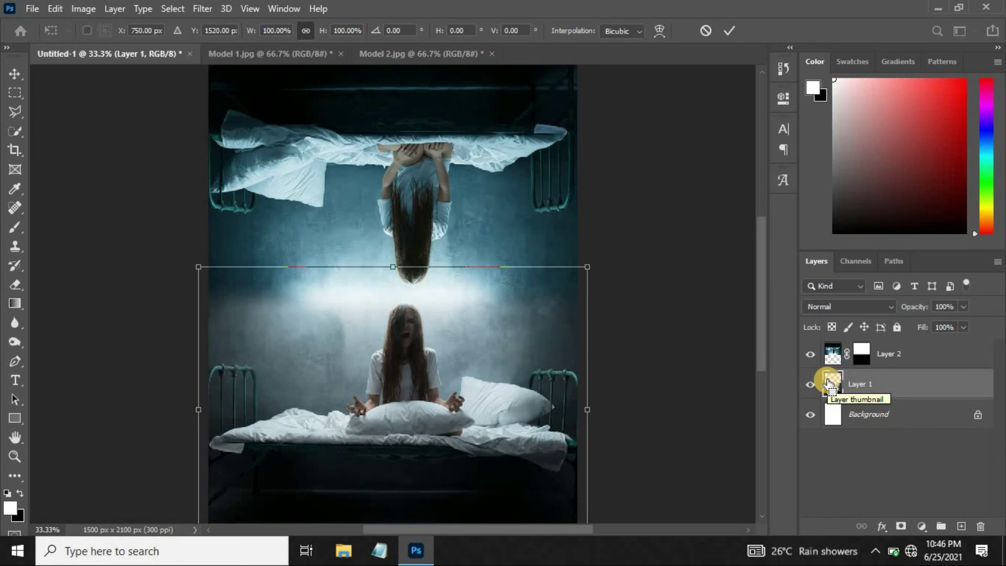
key("ctrl+minus")
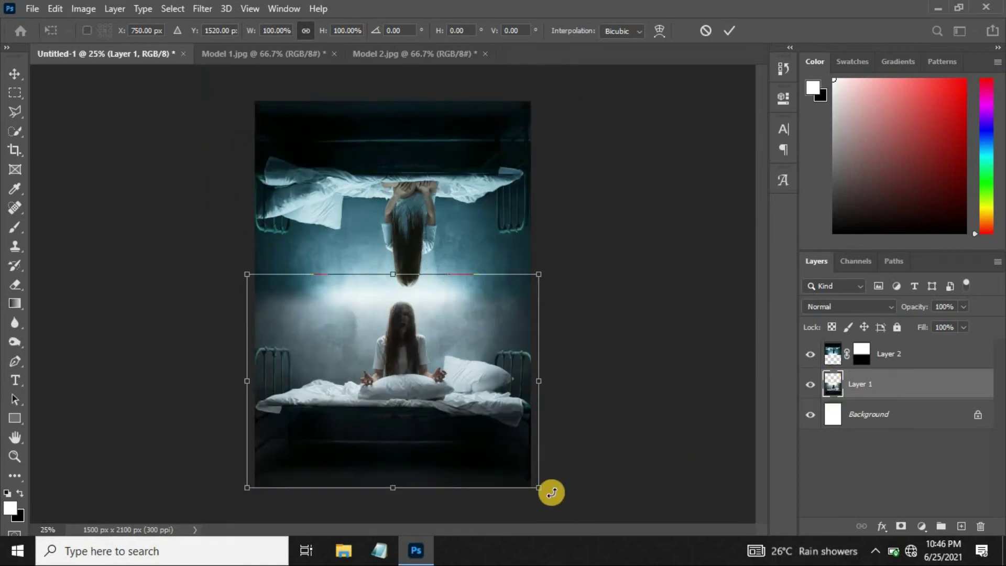
left_click_drag(539, 488, 538, 487)
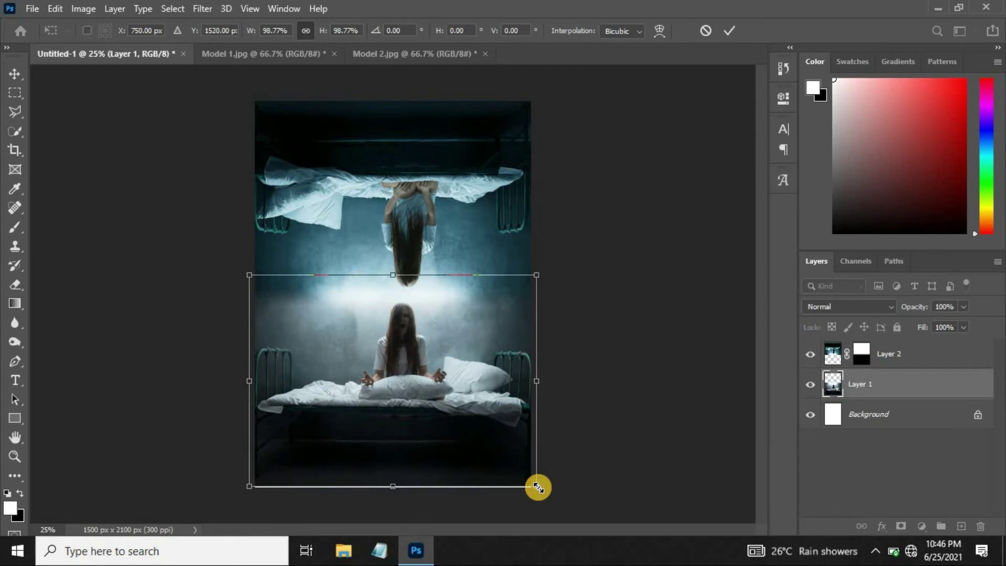
key("Return")
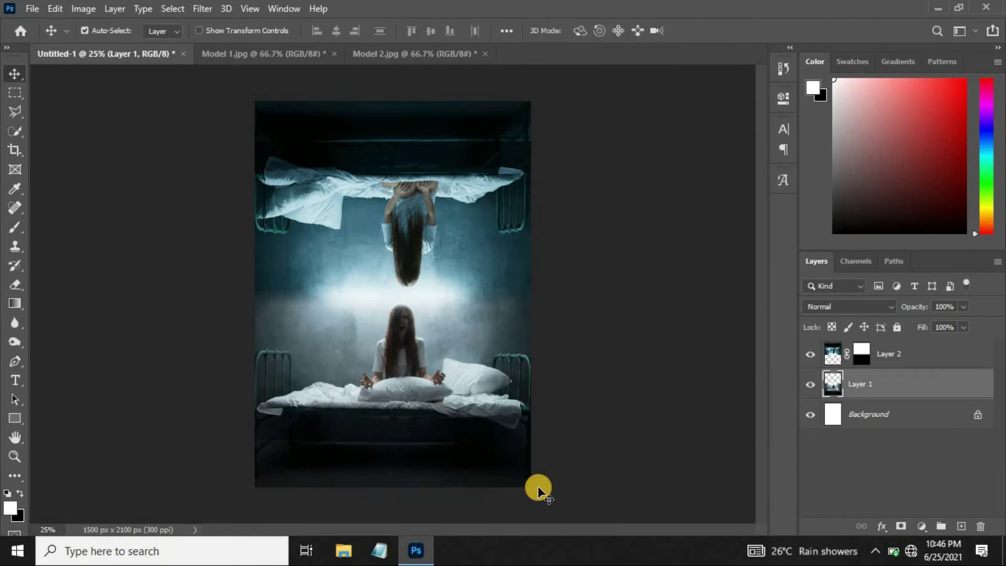
key("ctrl+0")
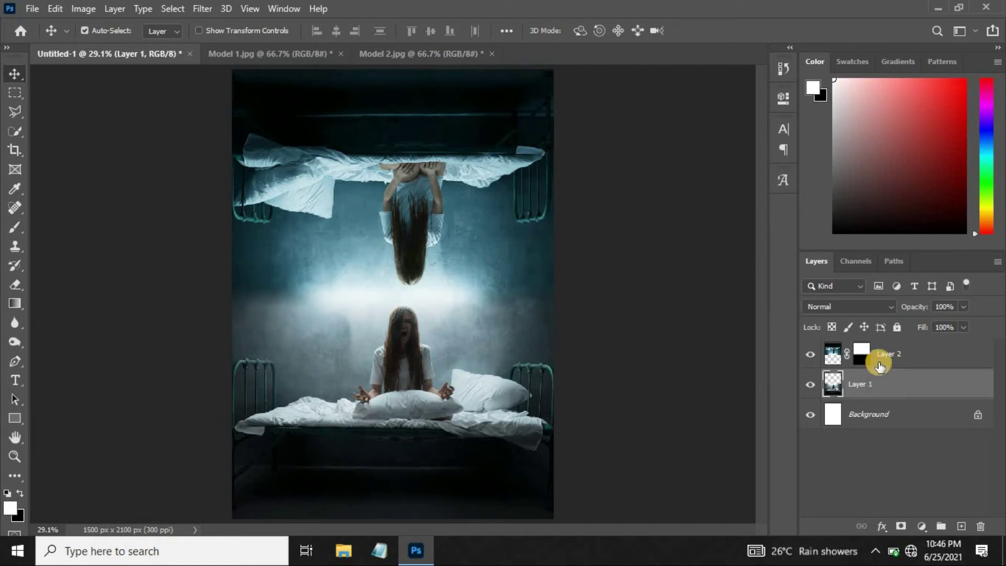
Add a Color Lookup adjustment layer above Layer 2 using the FallColors.look 3DLUT file
left_click(896, 353)
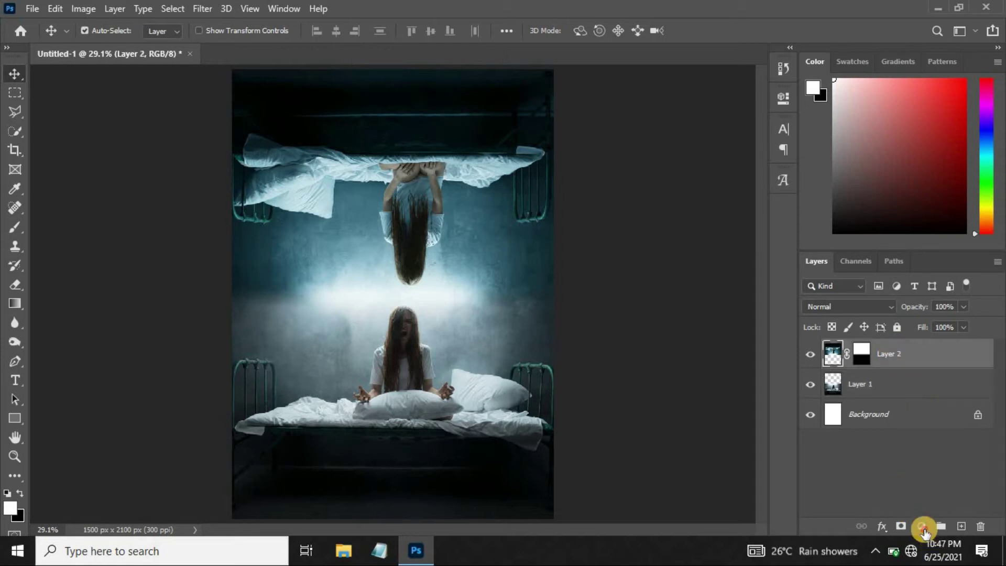
left_click(924, 526)
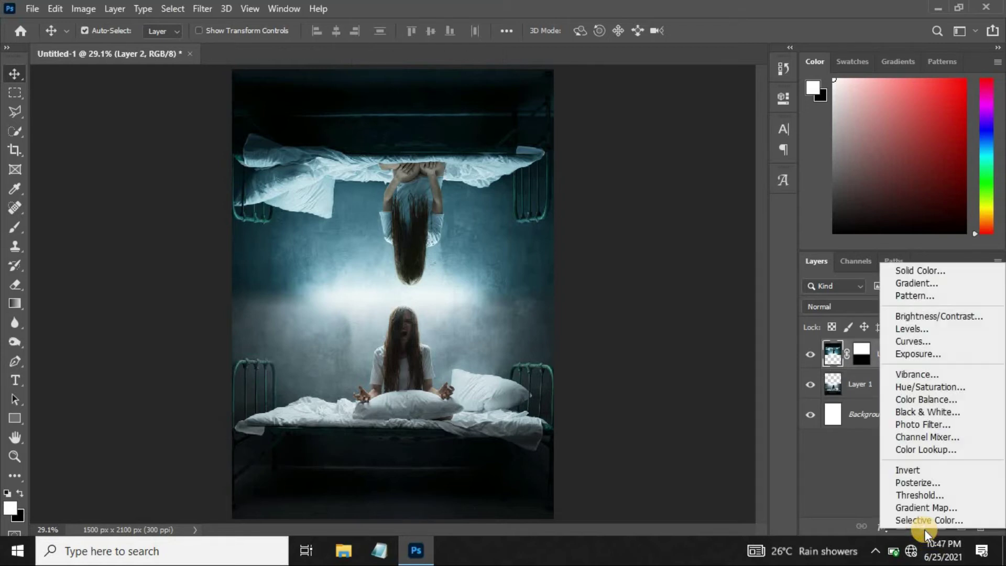
left_click(926, 450)
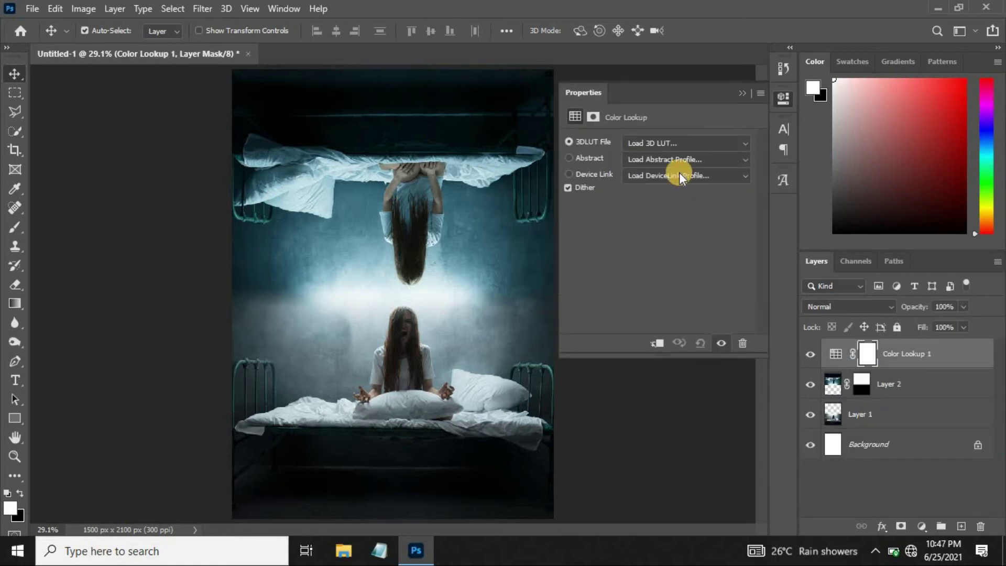
left_click(668, 140)
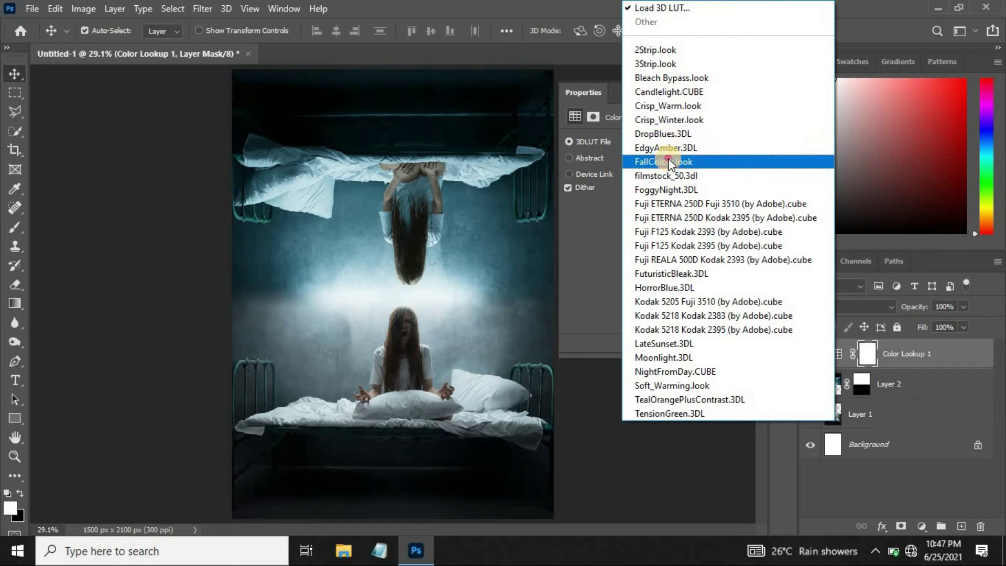
left_click(668, 162)
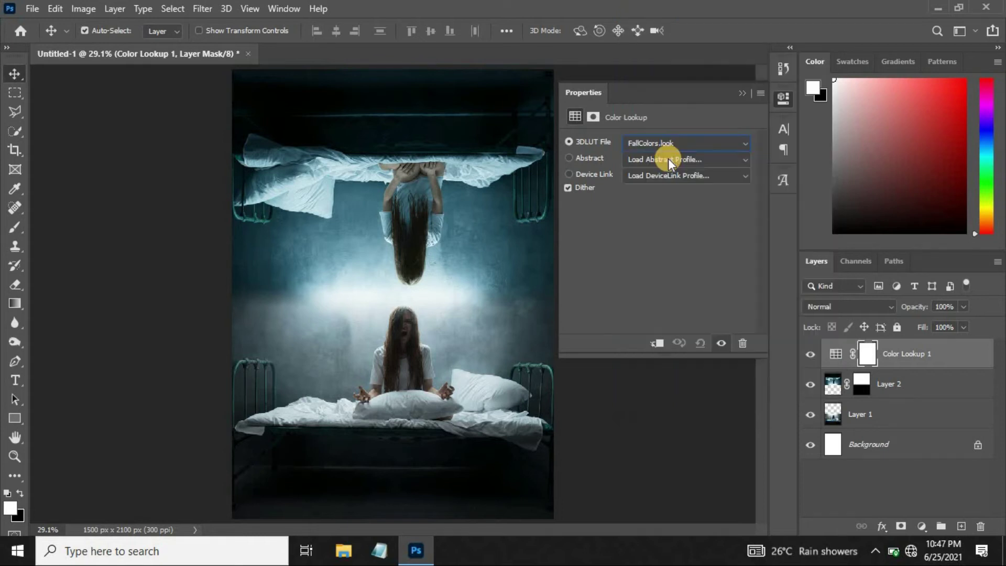
left_click(745, 95)
left_click(833, 386)
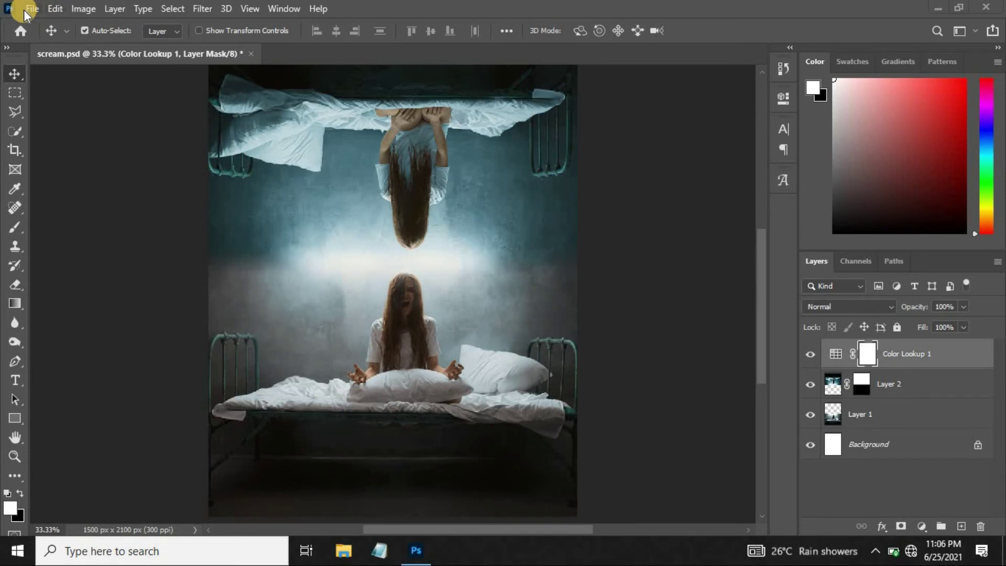
Open billingblock.png and bring its credits block into scream.psd as a new layer over the dark area below the bed
left_click(32, 8)
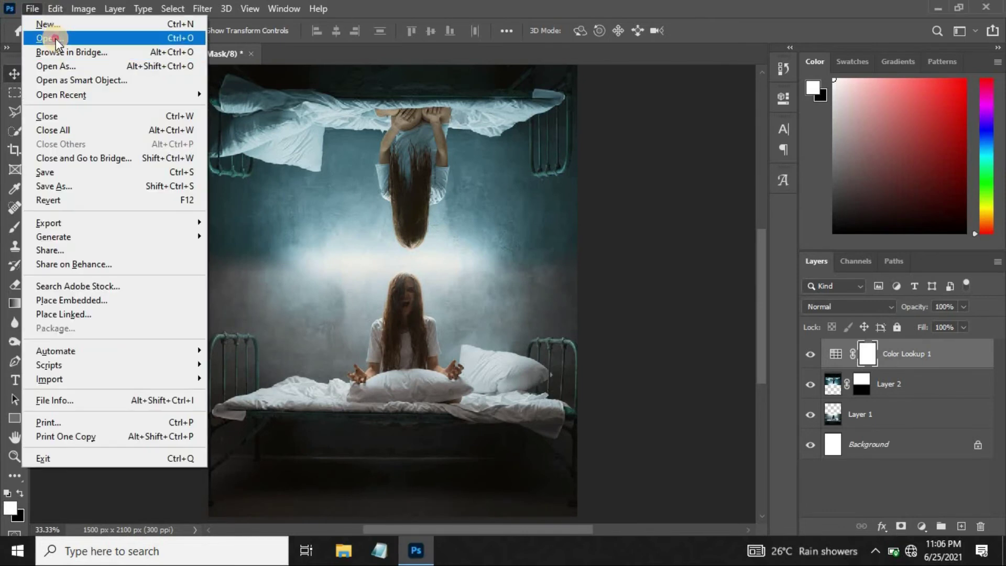
left_click(57, 40)
left_click(262, 138)
left_click(615, 419)
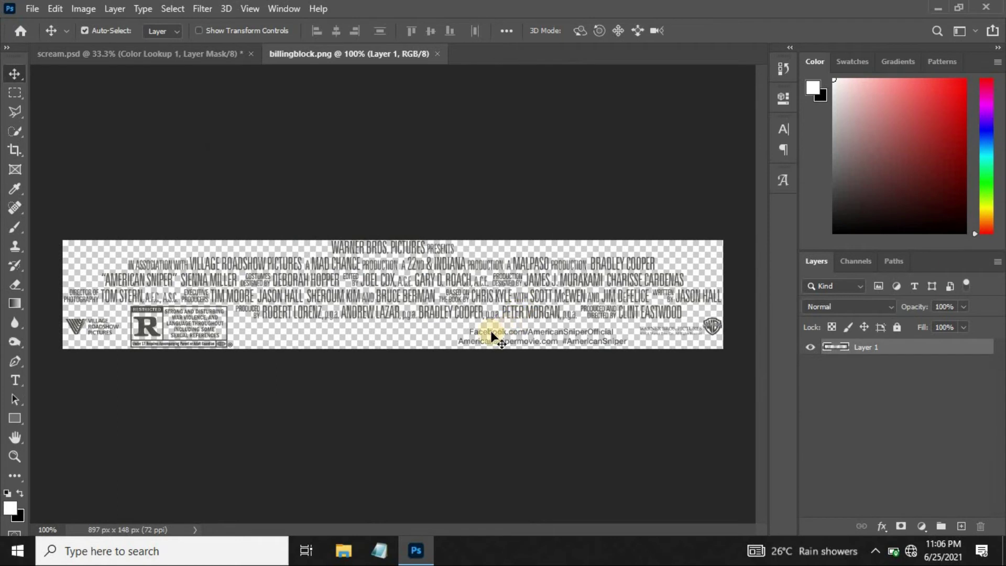
left_click_drag(464, 322, 381, 464)
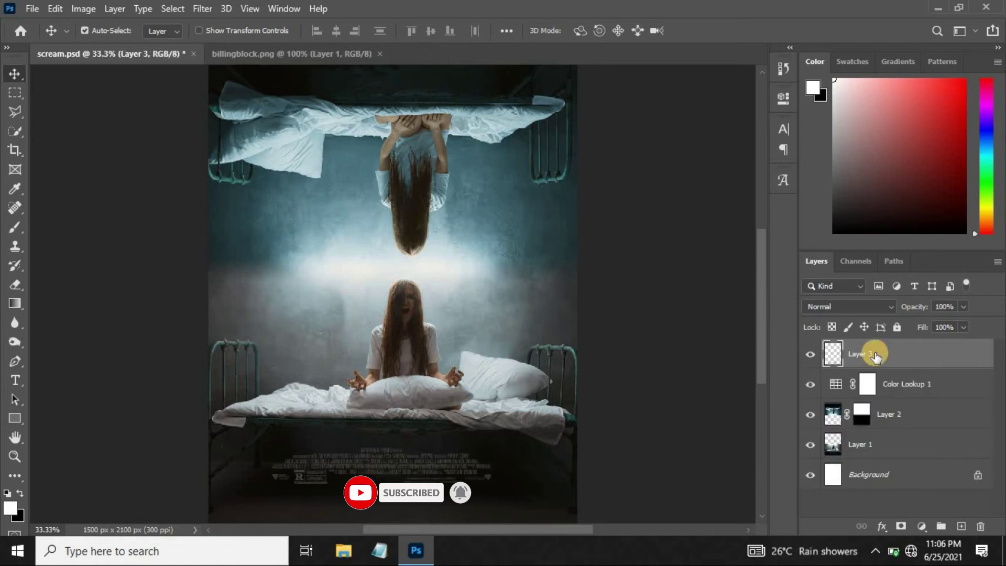
Scale the credits block up to about 139% with Free Transform and centre it horizontally near the poster's lower edge
scroll(765, 370, "down", 3)
key("ctrl+t")
left_click_drag(413, 369, 425, 392)
left_click_drag(505, 410, 543, 427)
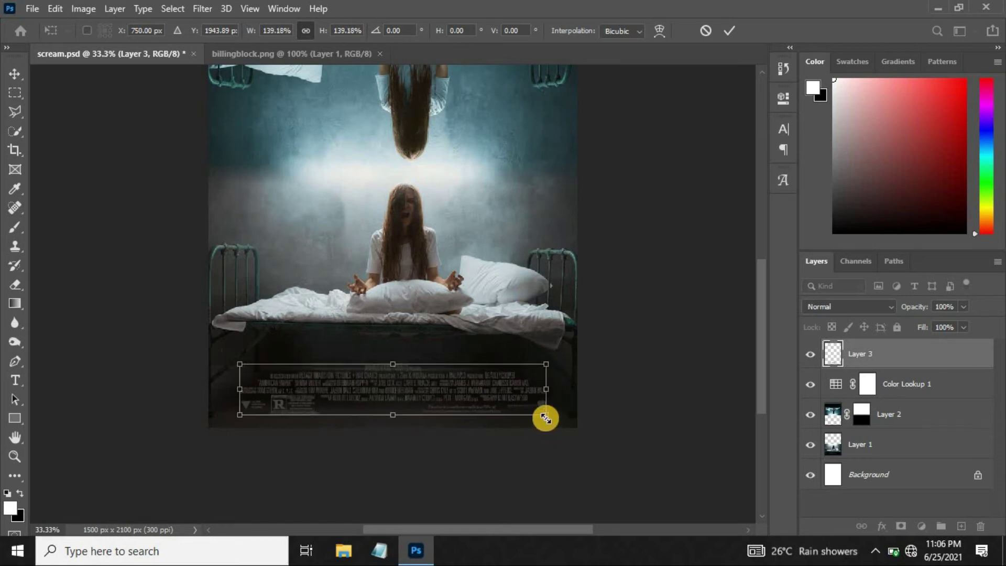
key("Return")
Undo the accidental shift of Layer 1, then select Layer 3 and move the credits block slightly down
left_click_drag(411, 388, 411, 395)
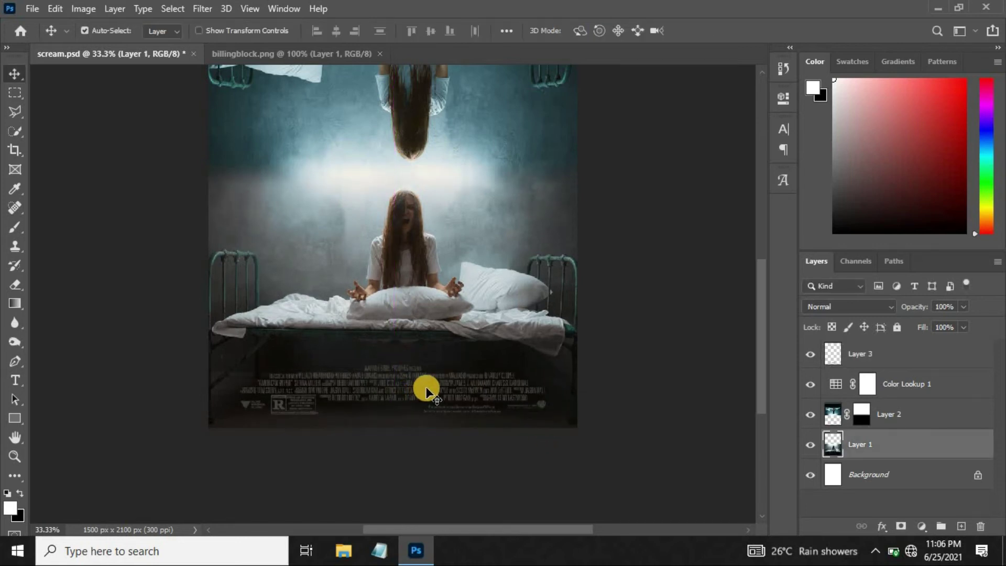
key("ctrl+z")
left_click(882, 354)
left_click_drag(418, 387, 420, 393)
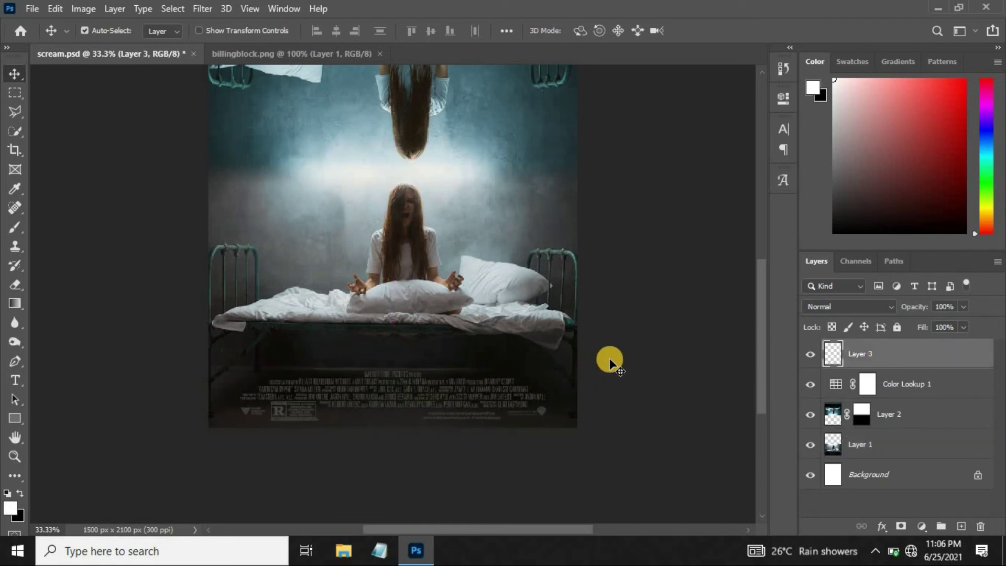
key("ctrl+0")
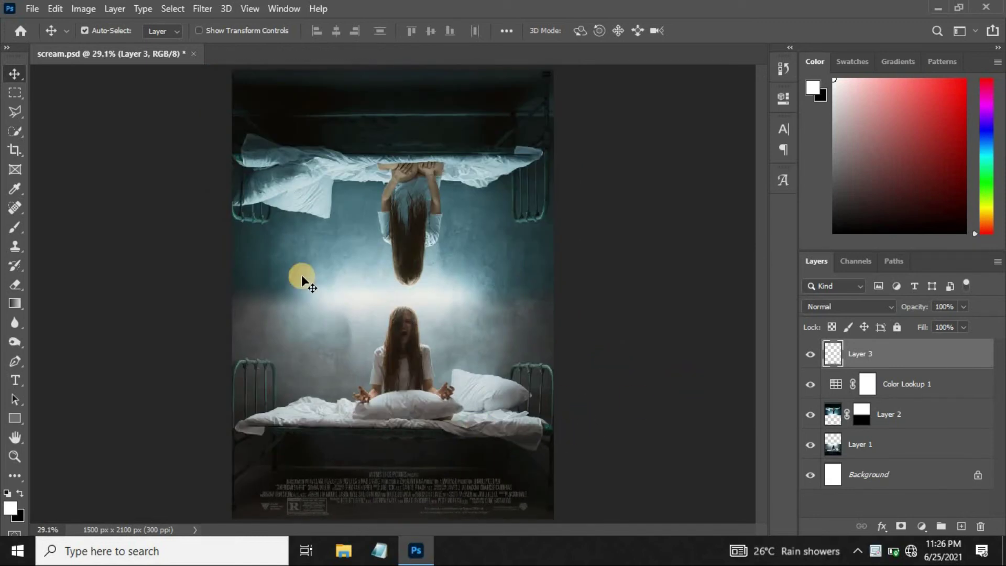
Add a white two-line title reading "SCARY NIGHT" in the Doctor Glitch font across the upper part of the poster
left_click(15, 380)
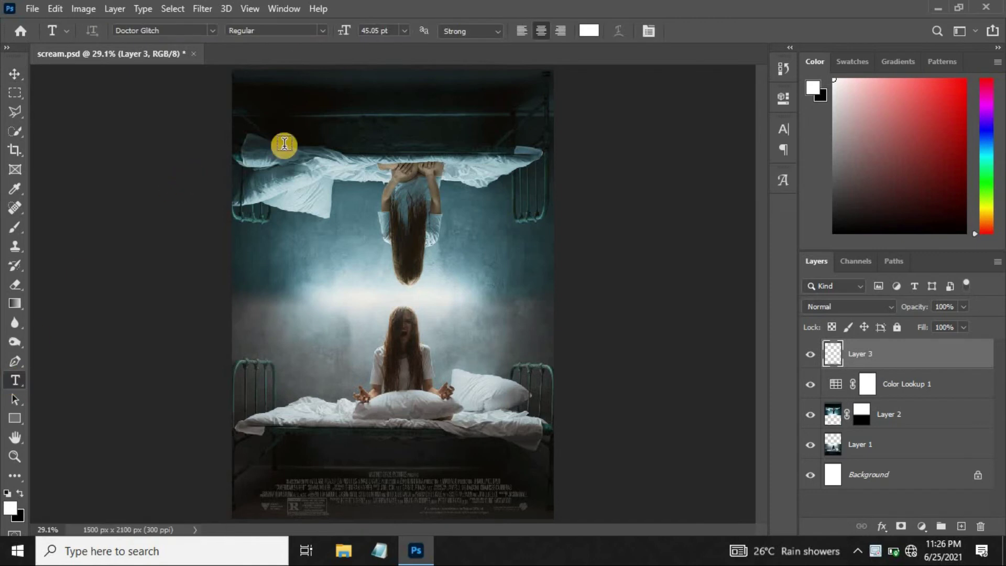
left_click(342, 146)
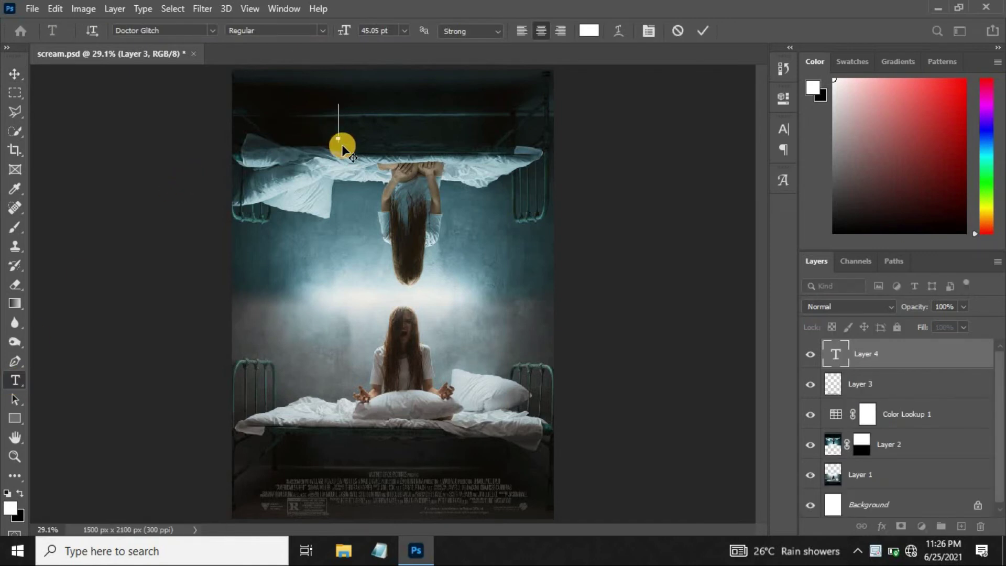
type("S C")
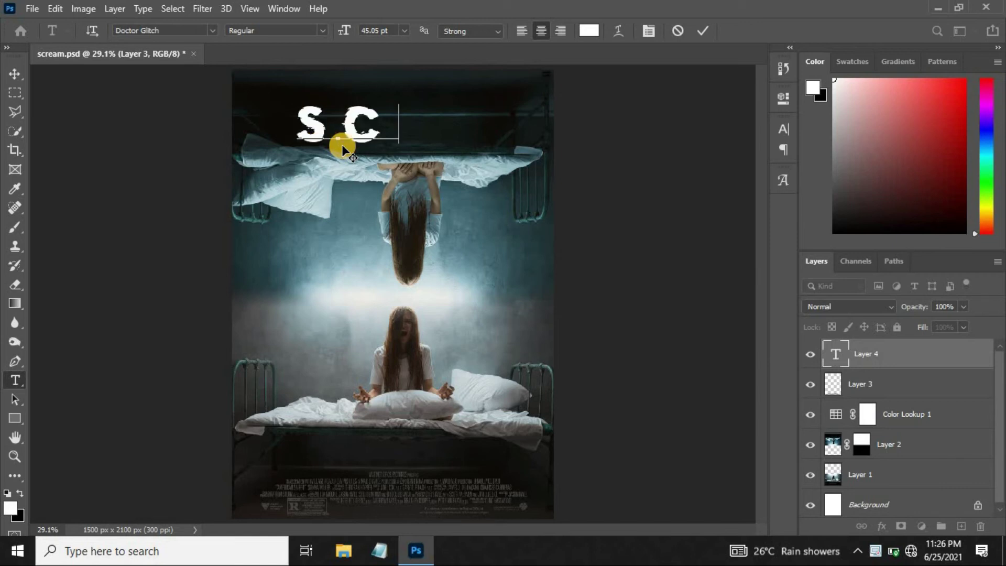
type("ARY")
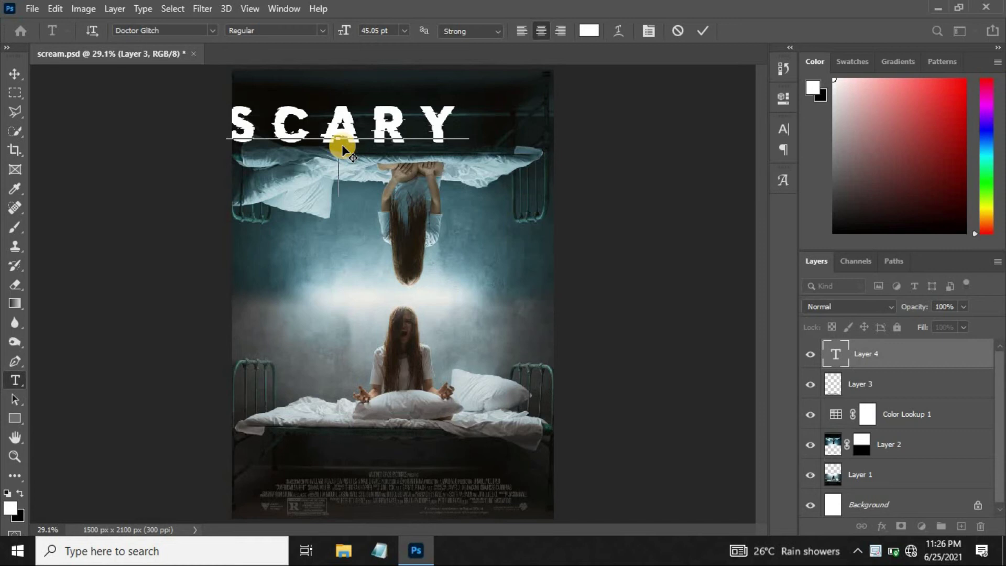
type("NI")
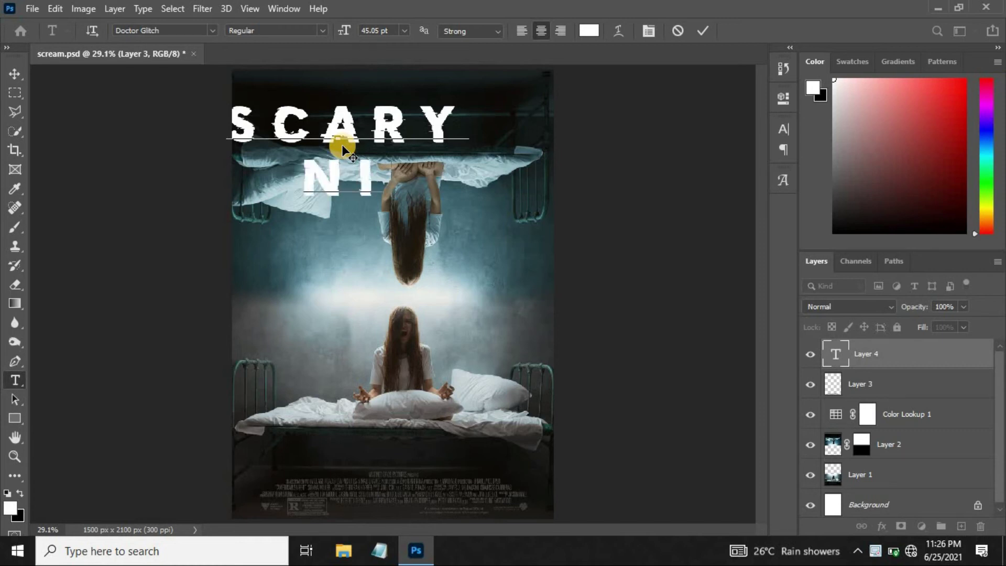
type("GH")
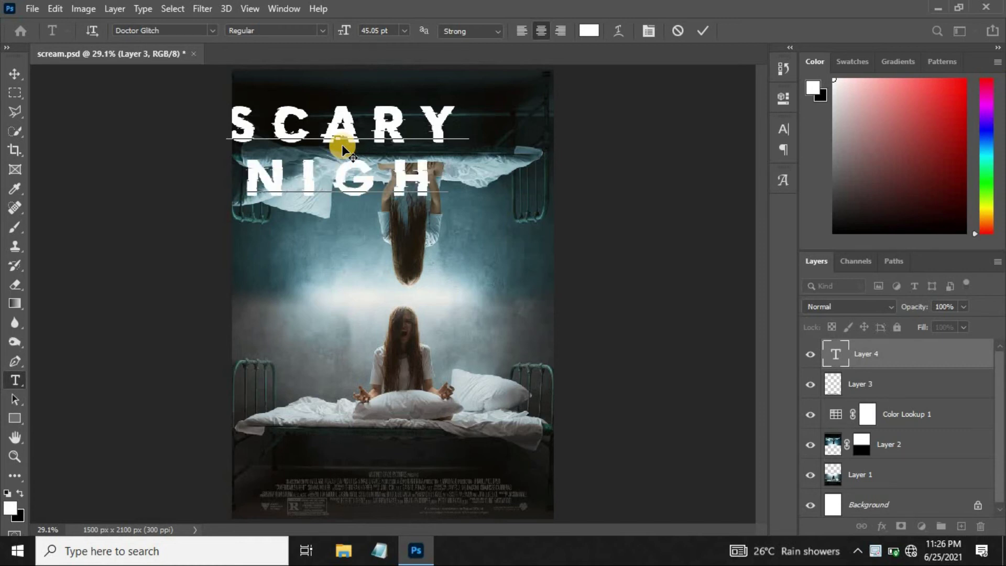
type("T")
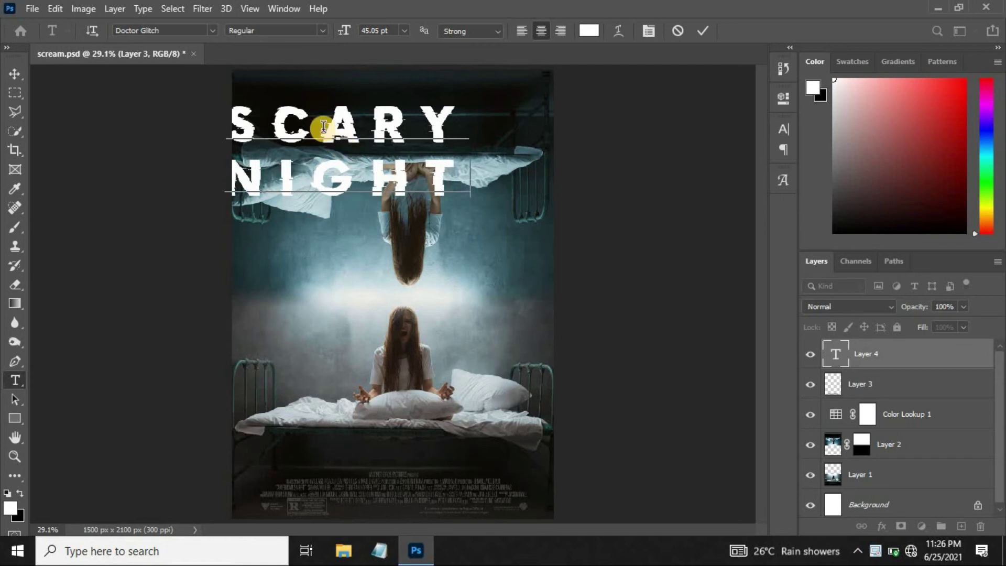
left_click(704, 30)
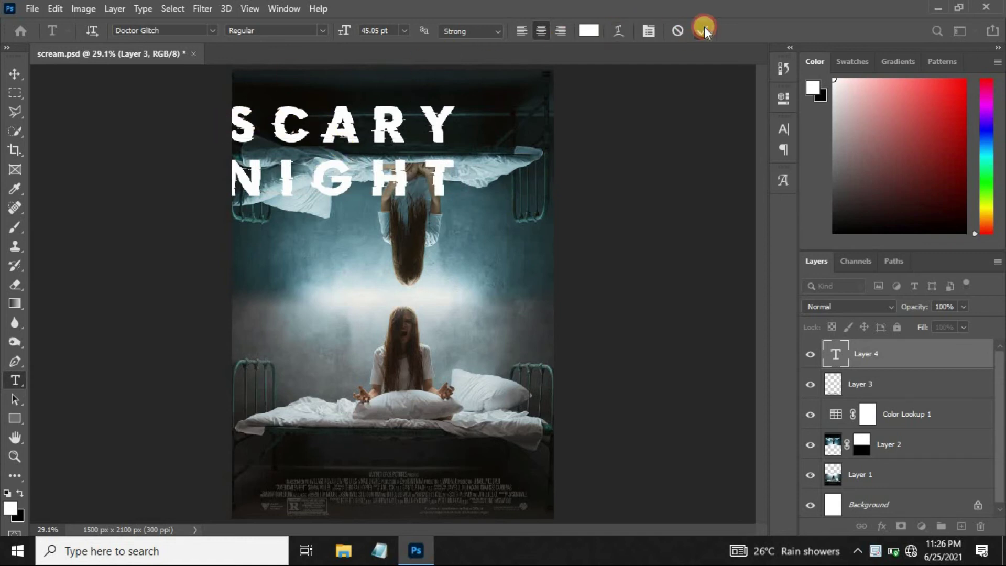
Scale the title down to about 31 pt with Free Transform and place it above the upside-down bed
left_click(15, 73)
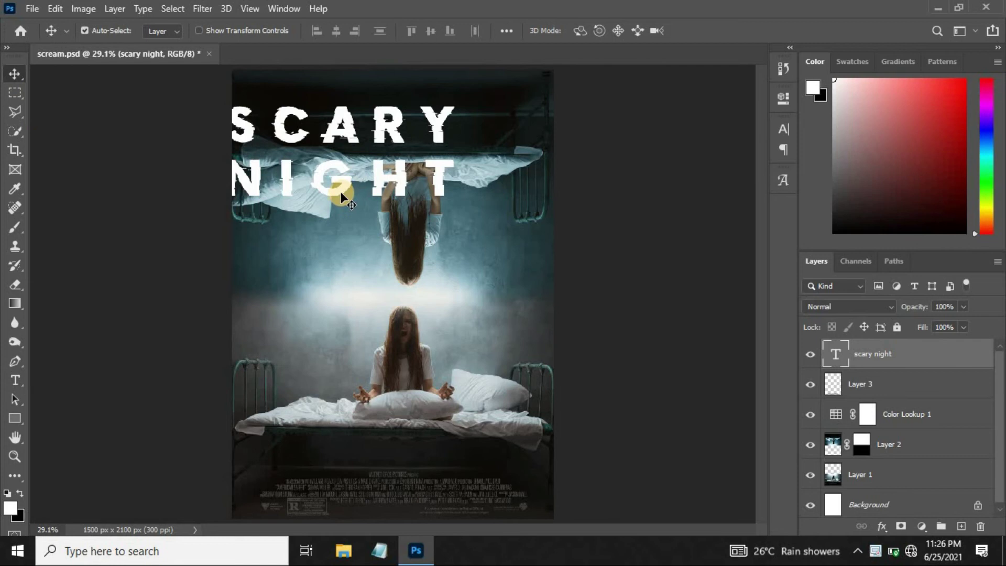
key("ctrl+t")
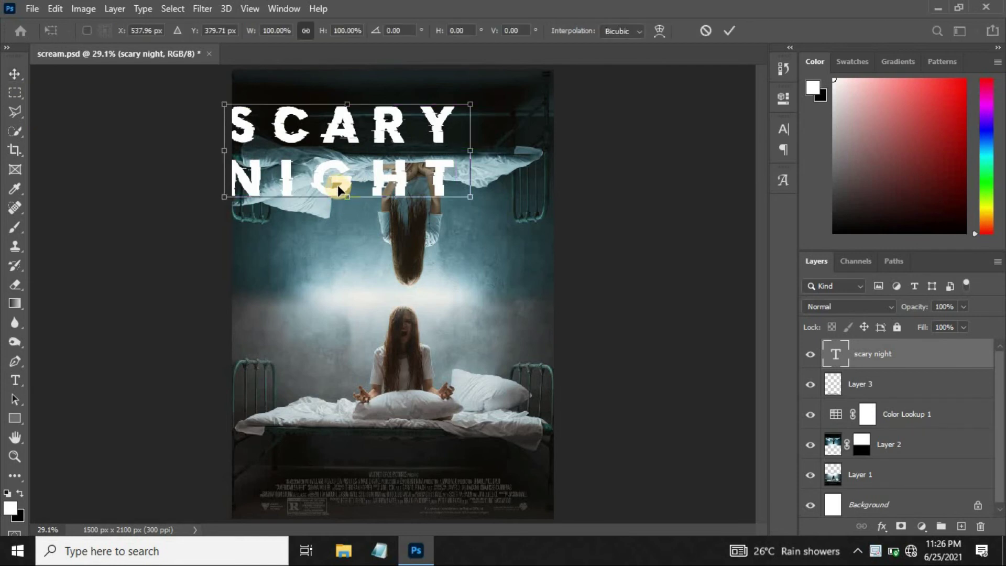
left_click_drag(358, 167, 390, 153)
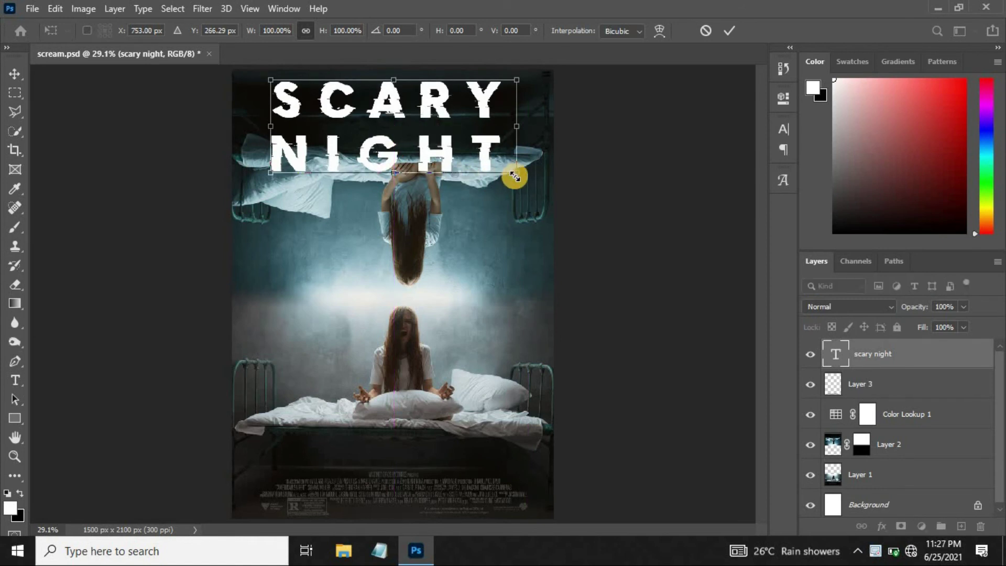
left_click_drag(517, 176, 459, 132)
left_click_drag(486, 153, 478, 148)
key("Return")
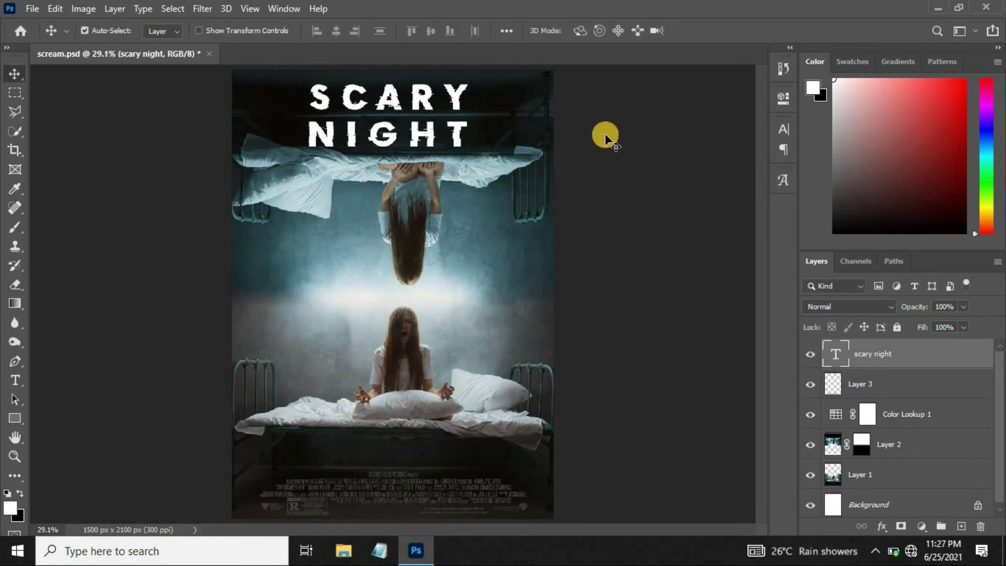
Nudge the title slightly up and to the right in the dark area above the upper bed
key("shift+Right")
key("shift+Right")
key("shift+Up")
key("shift+Up")
key("shift+Up")
key("shift+Right")
key("shift+Right")
key("shift+Right")
key("shift+Right")
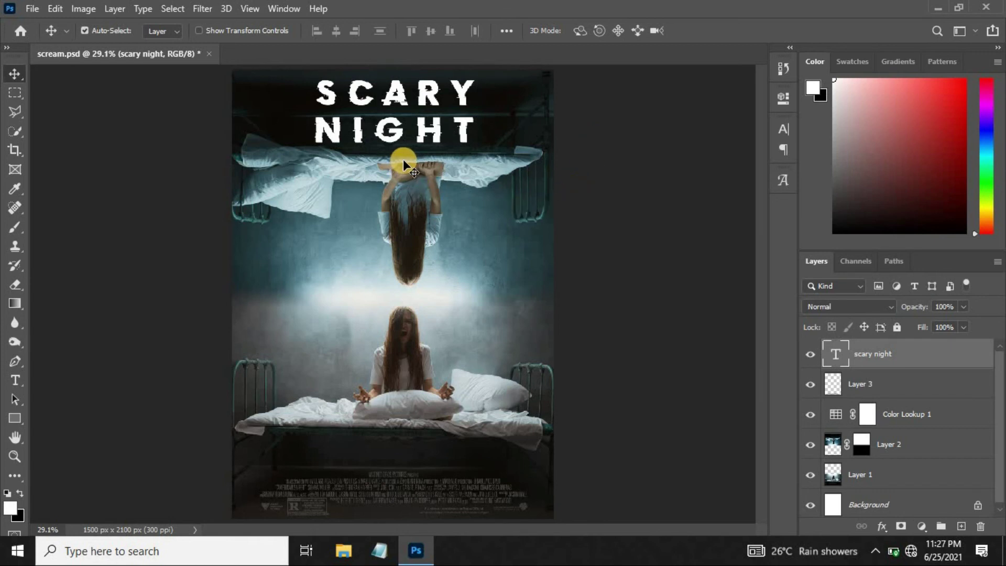
Change the title's text color to mid-gray 7f7f7f
double_click(834, 354)
left_click(589, 31)
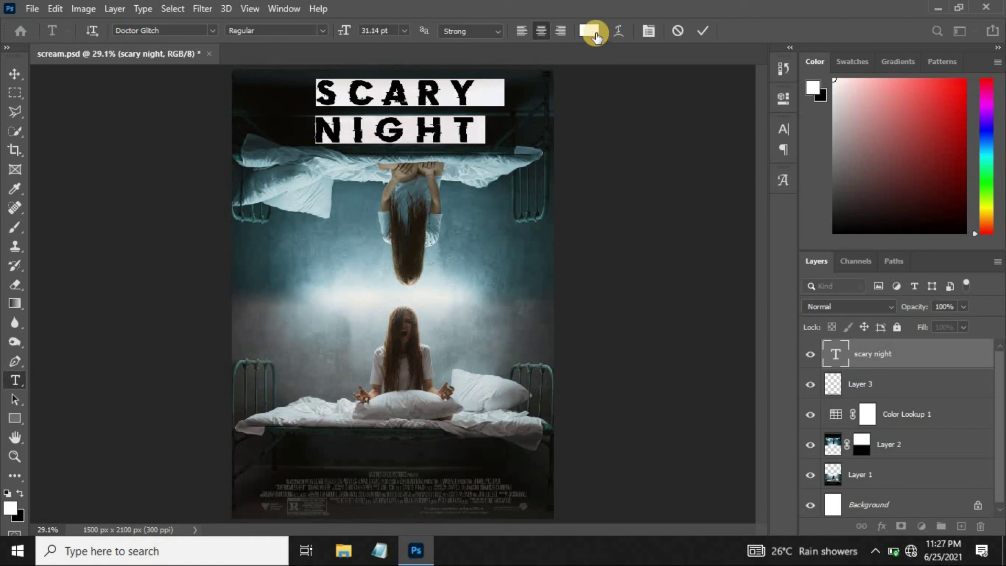
mouse_move(669, 241)
left_mouse_down()
mouse_move(572, 242)
mouse_move(579, 206)
mouse_move(582, 220)
left_mouse_up()
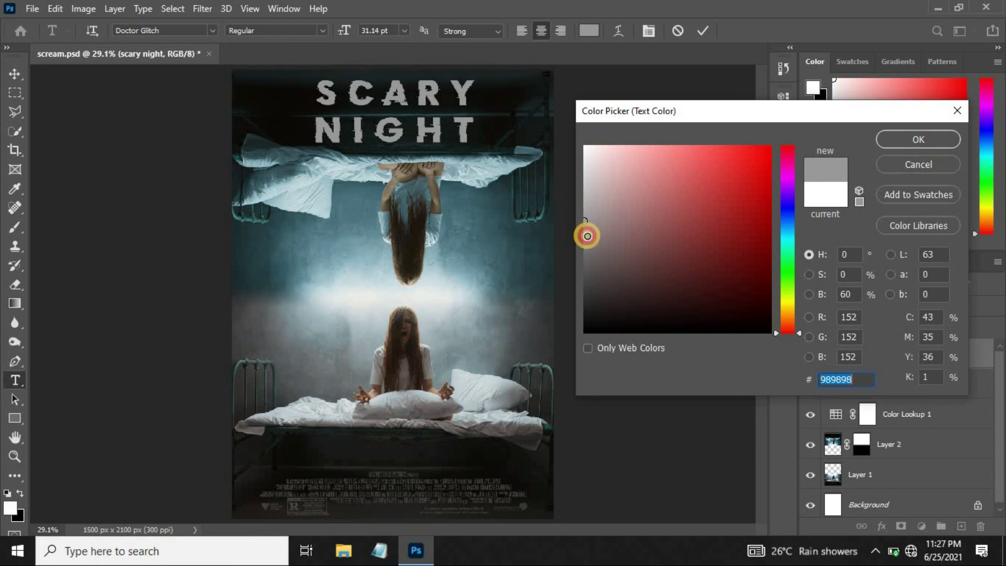
left_click(582, 239)
left_click(581, 239)
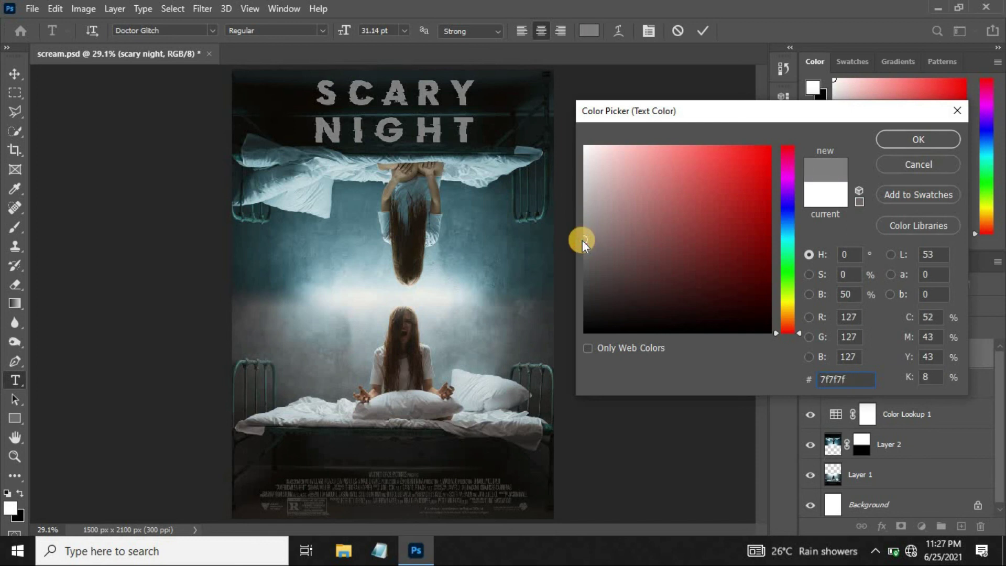
left_click(885, 138)
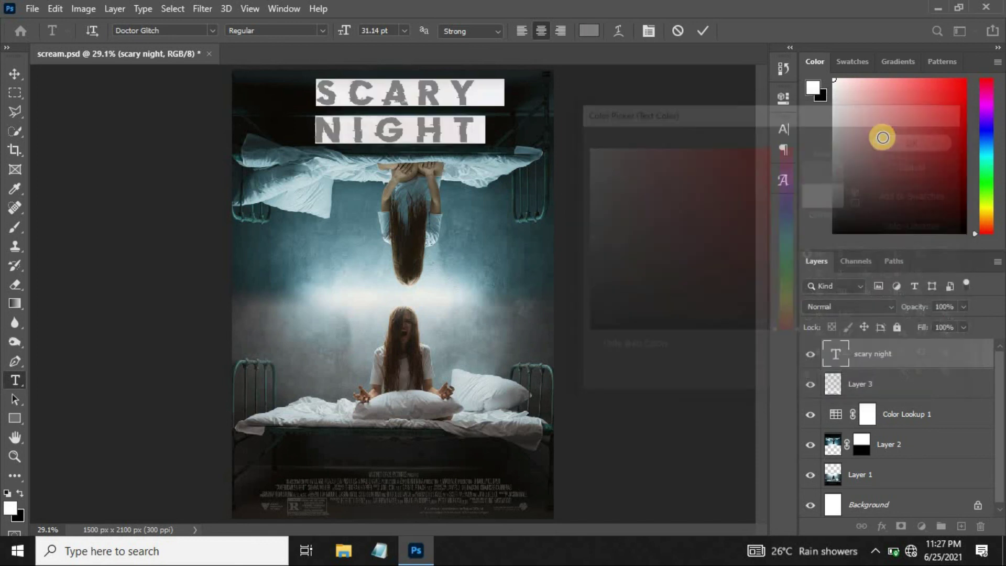
left_click(702, 27)
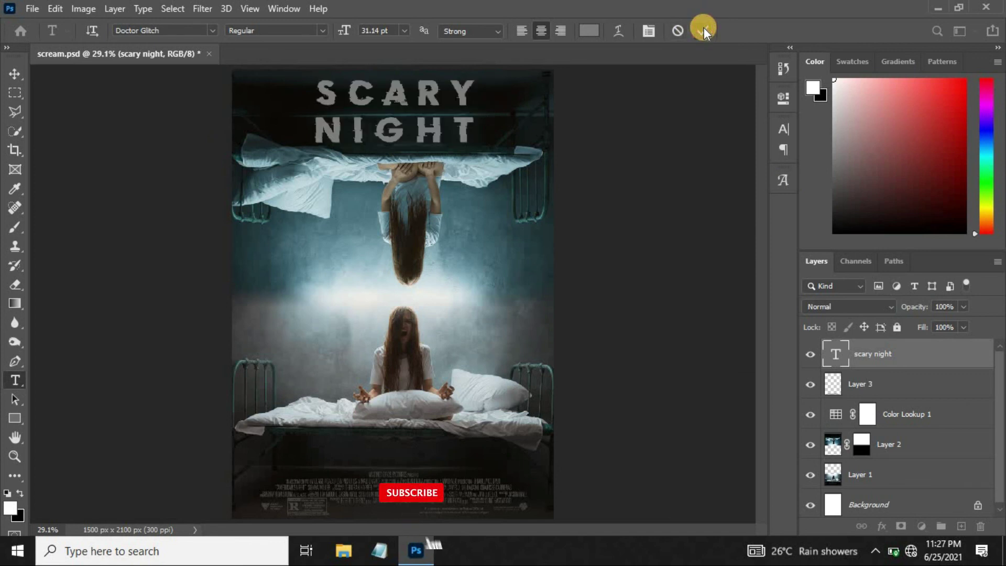
Nudge the gray title a little further right to centre it visually over the poster
key("v")
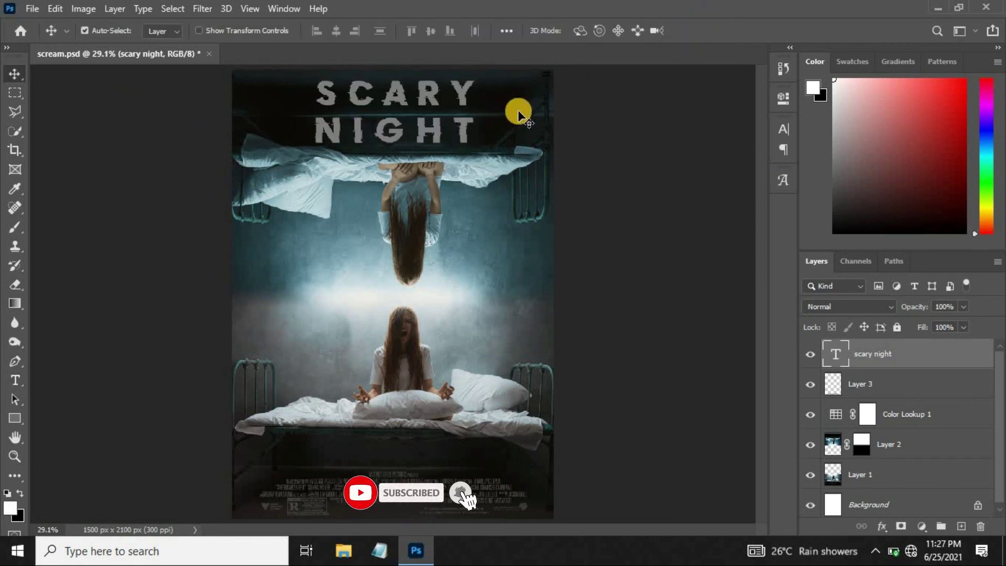
key("shift+Right")
key("shift+Right")
key("shift+Right")
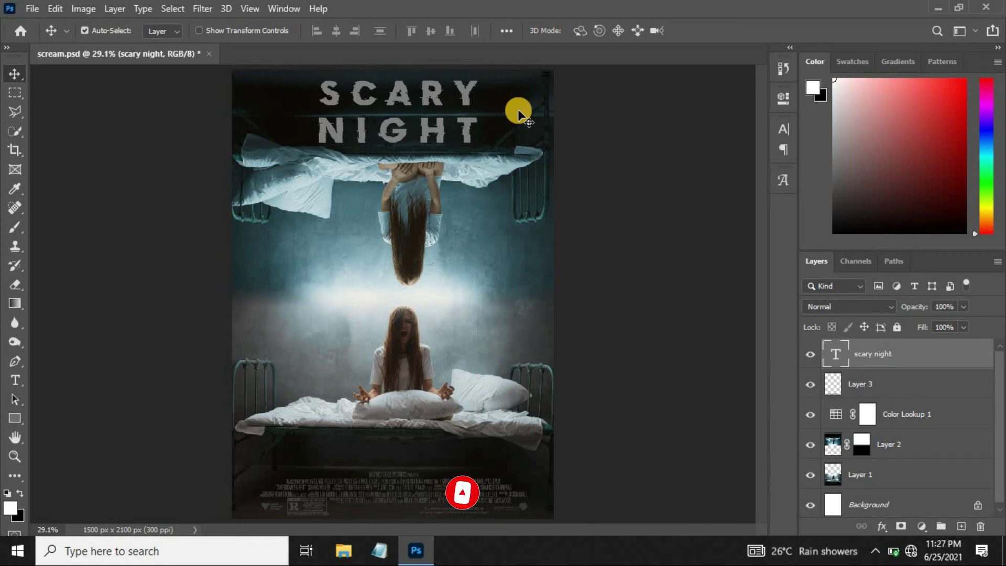
Set the title's font size to 30 pt and its leading to 40 pt
left_click(788, 128)
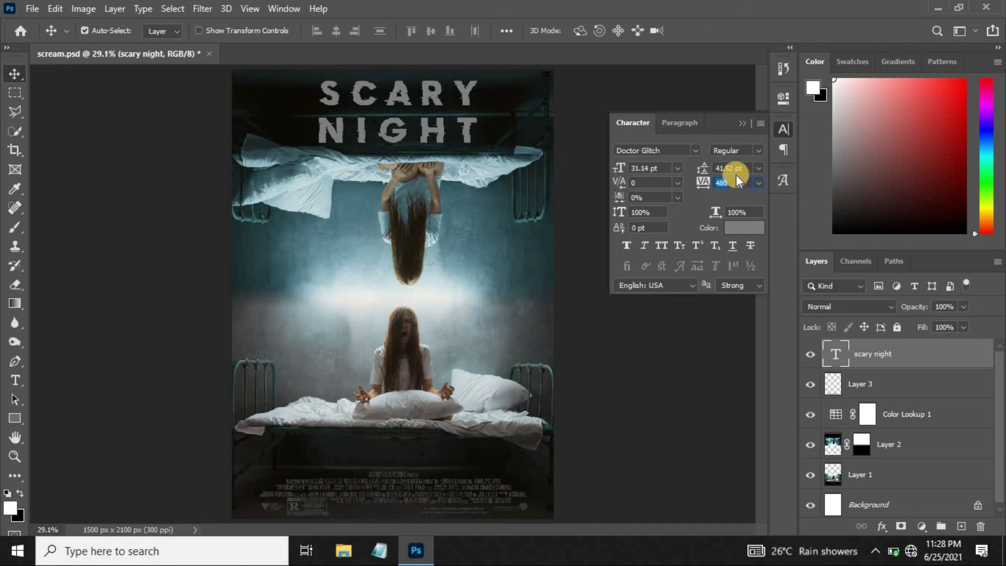
left_click(628, 175)
type("30")
left_click_drag(752, 170, 723, 169)
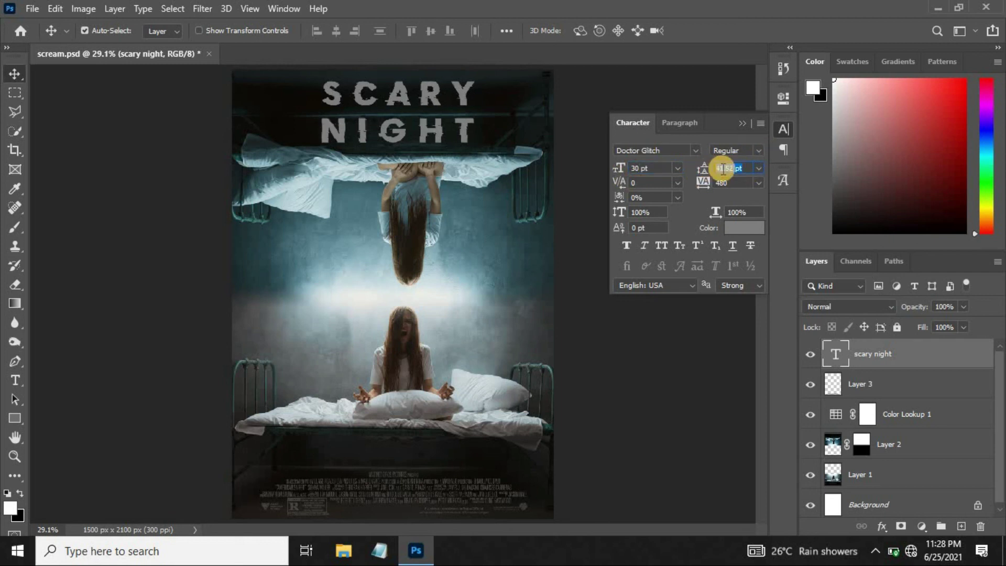
type("40")
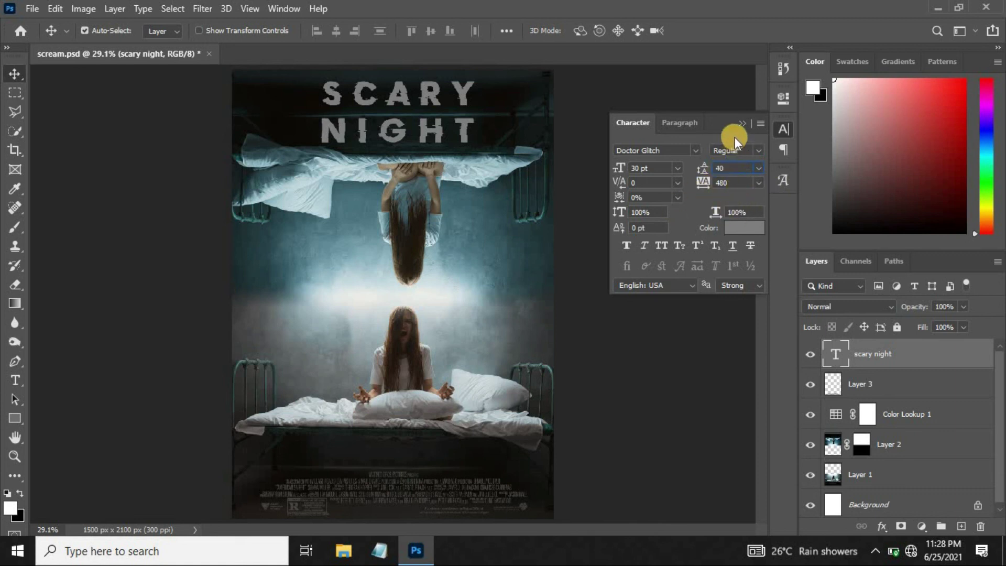
left_click(745, 122)
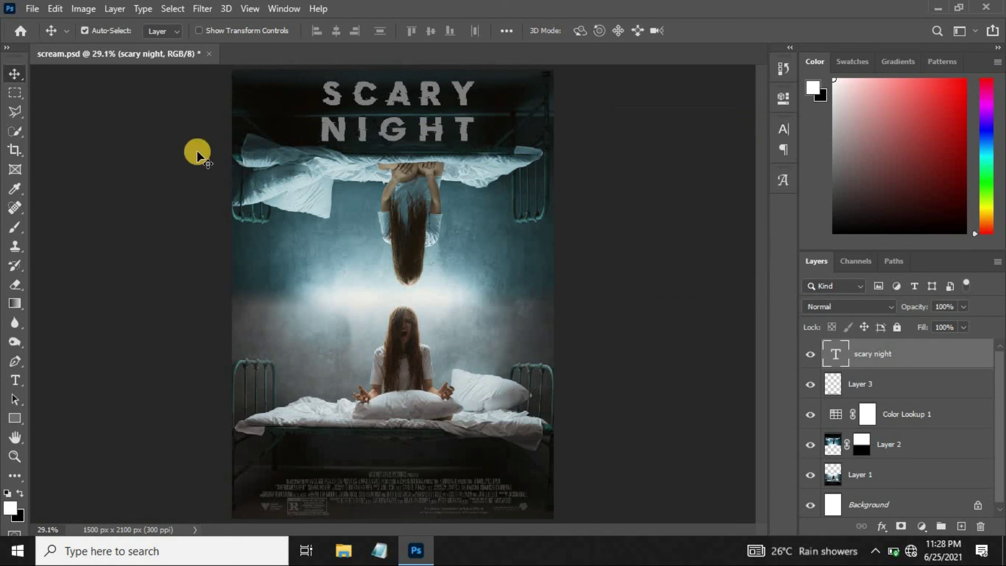